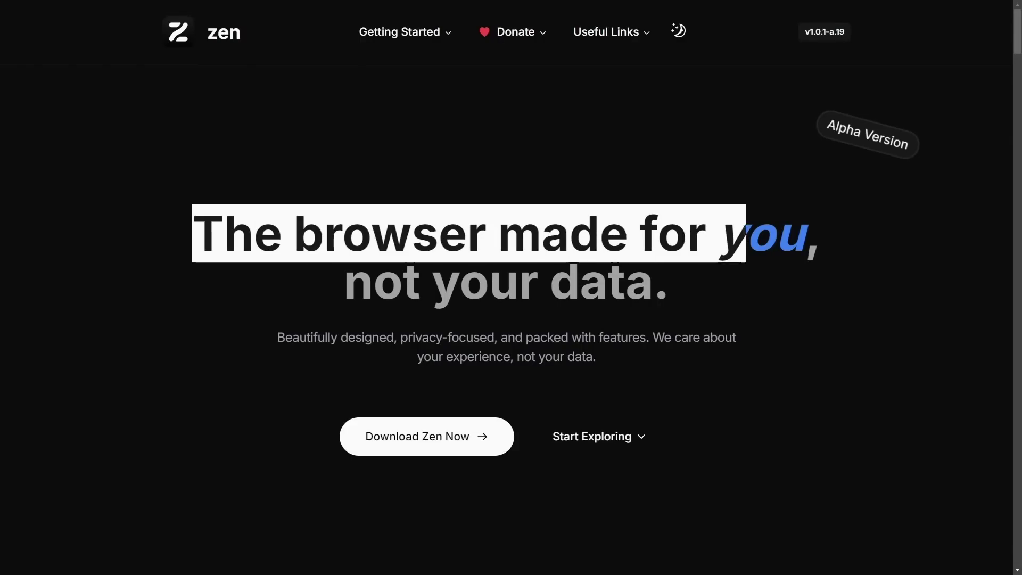
Step: Highlight parts of the Zen Browser homepage headline and privacy-focused description
{"action": "left_click_drag", "start_coordinate": [421, 282], "coordinate": [654, 283]}
{"action": "left_click", "coordinate": [652, 298]}
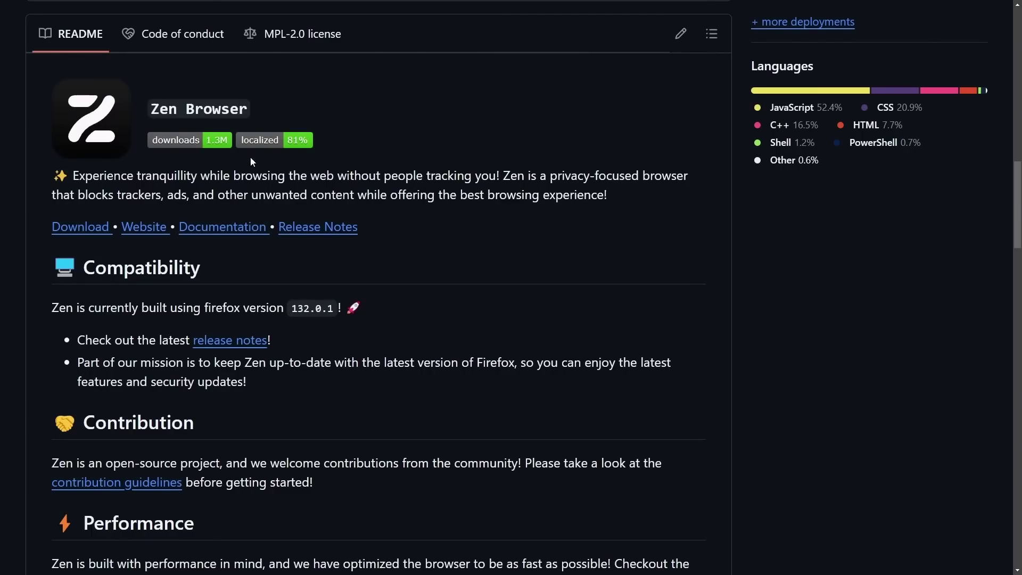
{"action": "left_click_drag", "start_coordinate": [134, 181], "coordinate": [385, 177]}
{"action": "left_click", "coordinate": [461, 195]}
{"action": "left_click_drag", "start_coordinate": [527, 177], "coordinate": [707, 189]}
{"action": "left_click", "coordinate": [404, 208]}
{"action": "left_click_drag", "start_coordinate": [84, 193], "coordinate": [604, 196]}
{"action": "left_click", "coordinate": [638, 210]}
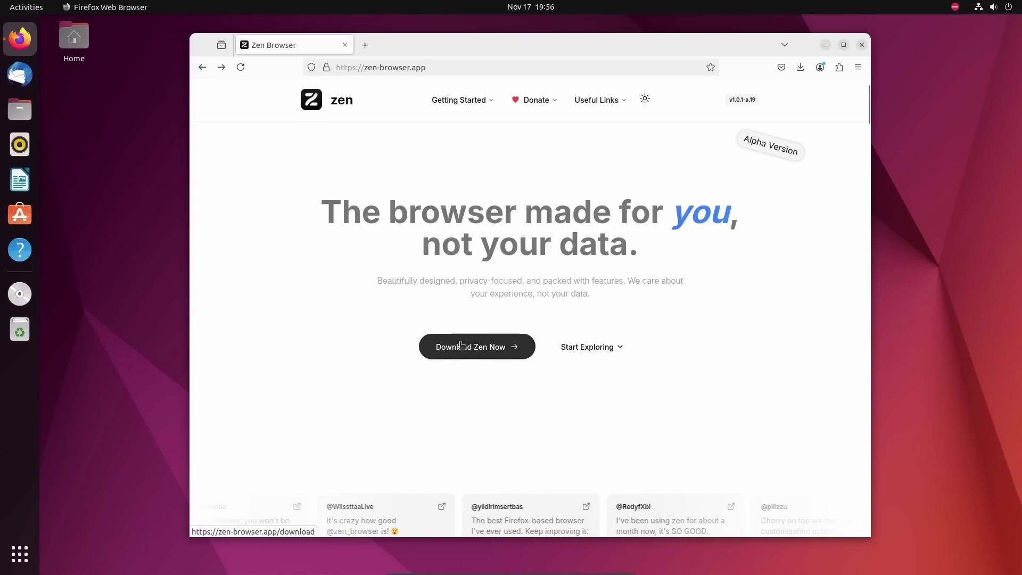
Step: Choose Linux, Optimized and Portable on the download page to get zen.linux-specific.tar.bz2
{"action": "left_click", "coordinate": [461, 345]}
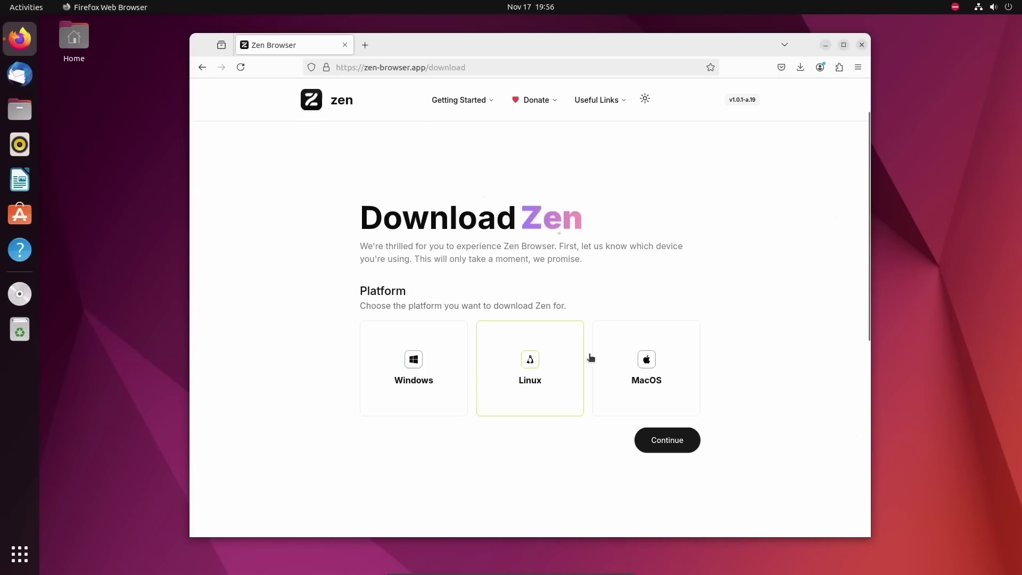
{"action": "left_click", "coordinate": [676, 448]}
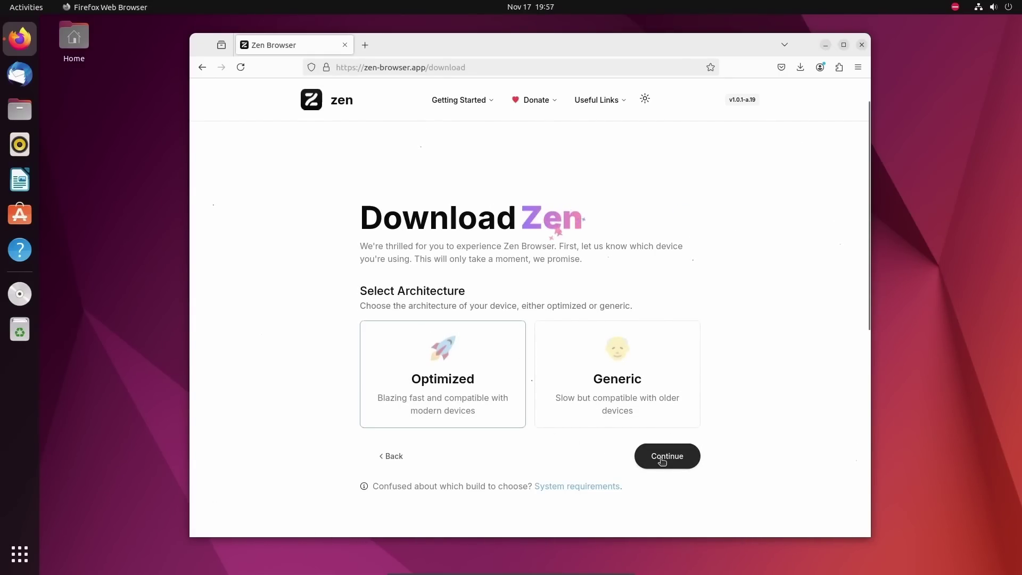
{"action": "left_click", "coordinate": [666, 459]}
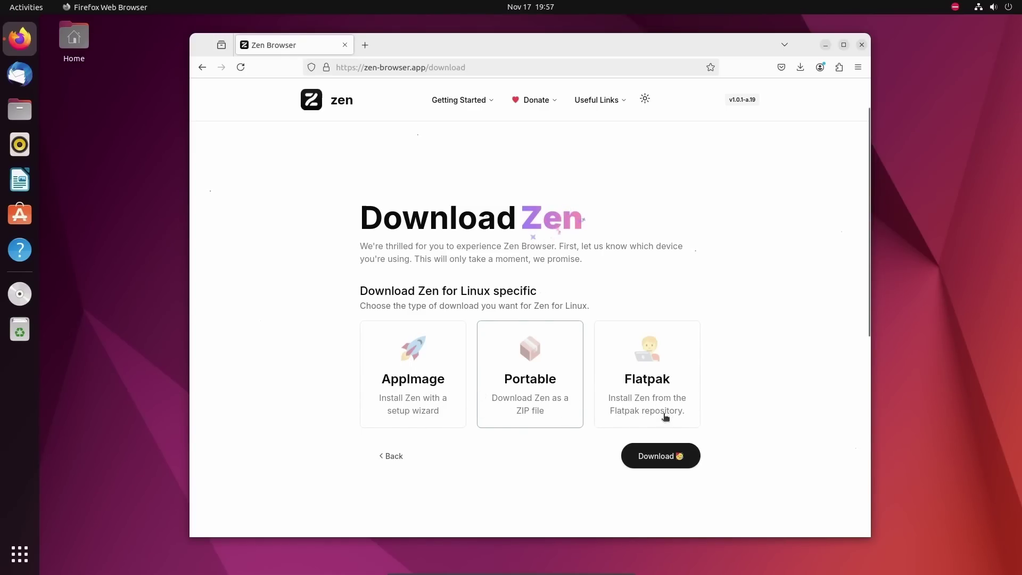
{"action": "left_click", "coordinate": [630, 462]}
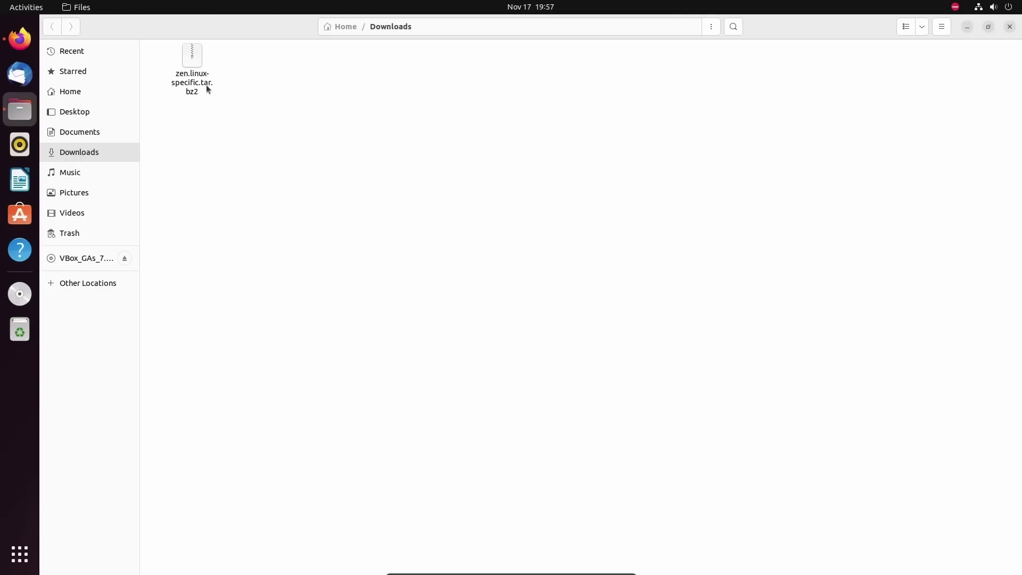
Step: Open the downloaded Zen archive, glance at the Downloaded! page, then minimize the browser
{"action": "double_click", "coordinate": [192, 55]}
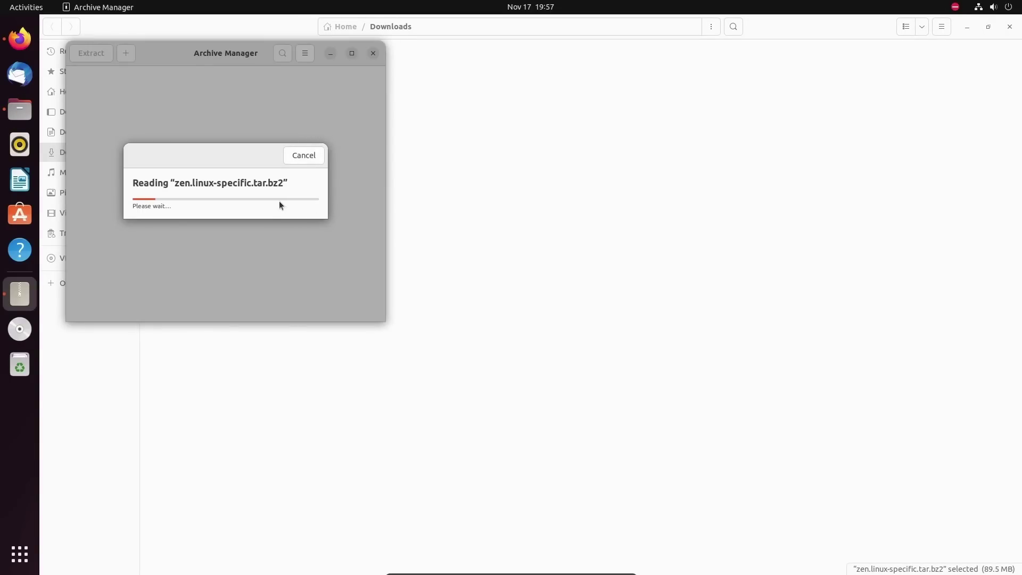
{"action": "key", "text": "alt+Tab"}
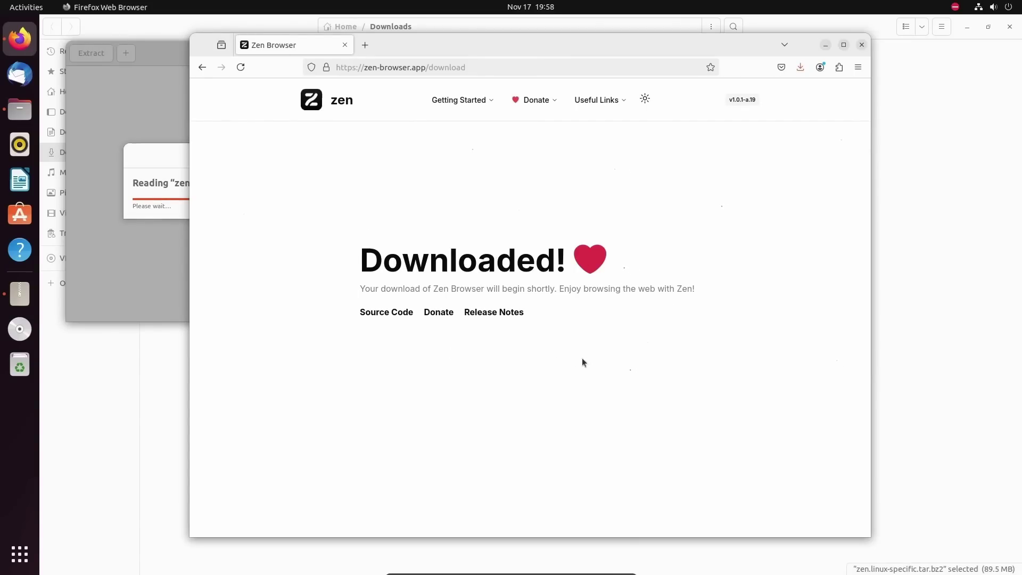
{"action": "left_click_drag", "start_coordinate": [582, 358], "coordinate": [358, 209]}
{"action": "left_click", "coordinate": [360, 210]}
{"action": "left_click", "coordinate": [825, 45]}
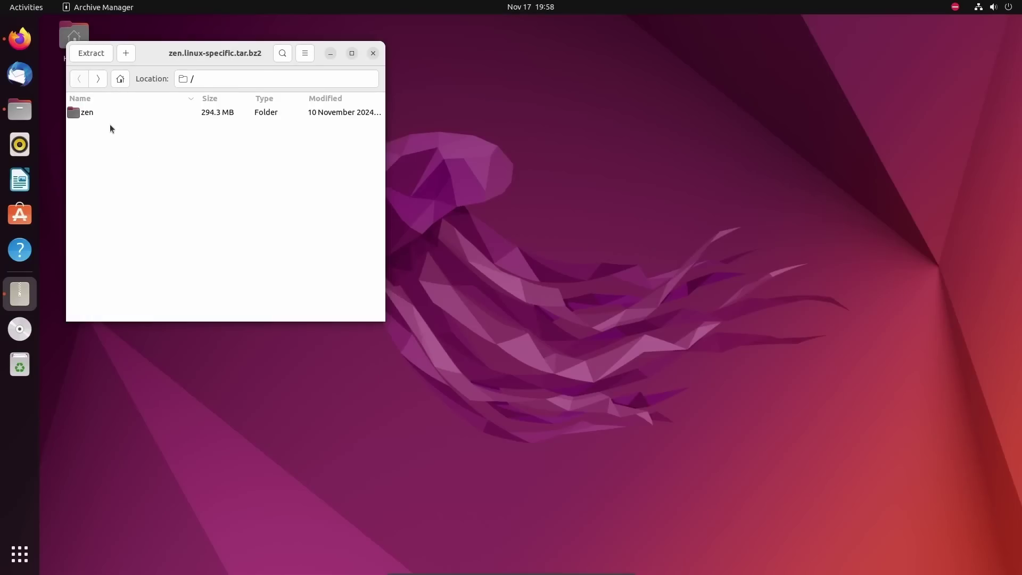
Step: Select the zen folder in the archive and choose Desktop as the extraction destination
{"action": "left_click_drag", "start_coordinate": [112, 114], "coordinate": [251, 159]}
{"action": "key", "text": "ctrl+e"}
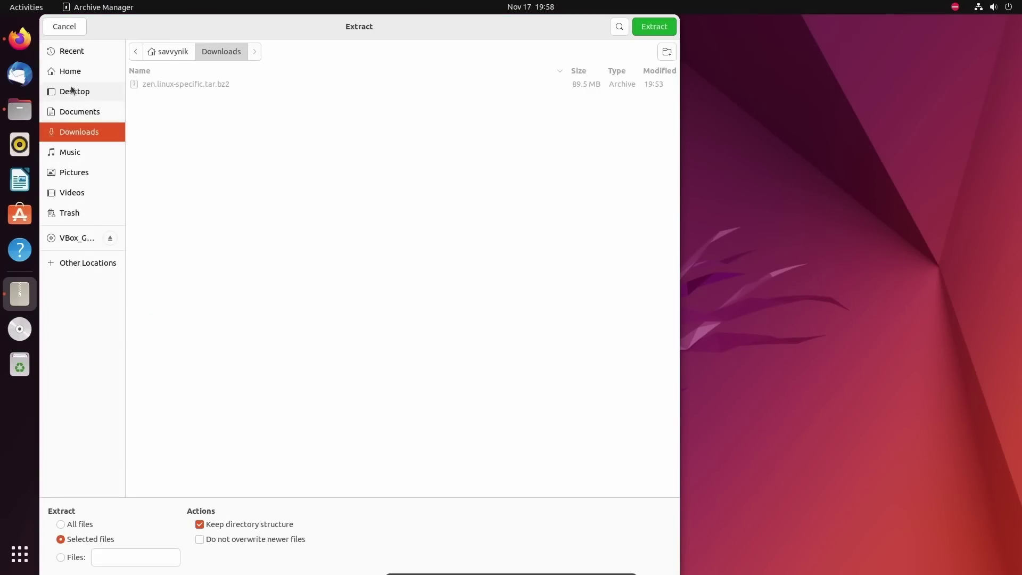
{"action": "left_click", "coordinate": [106, 92]}
Step: Extract zen to the Desktop, close Archive Manager, and select zen-bin in the zen folder
{"action": "left_click", "coordinate": [657, 30]}
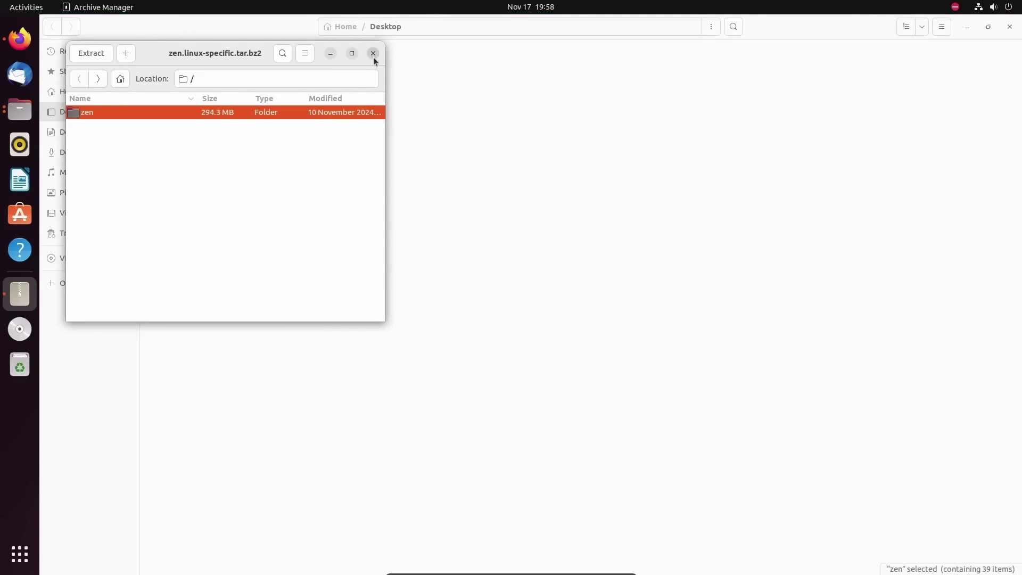
{"action": "left_click", "coordinate": [373, 53]}
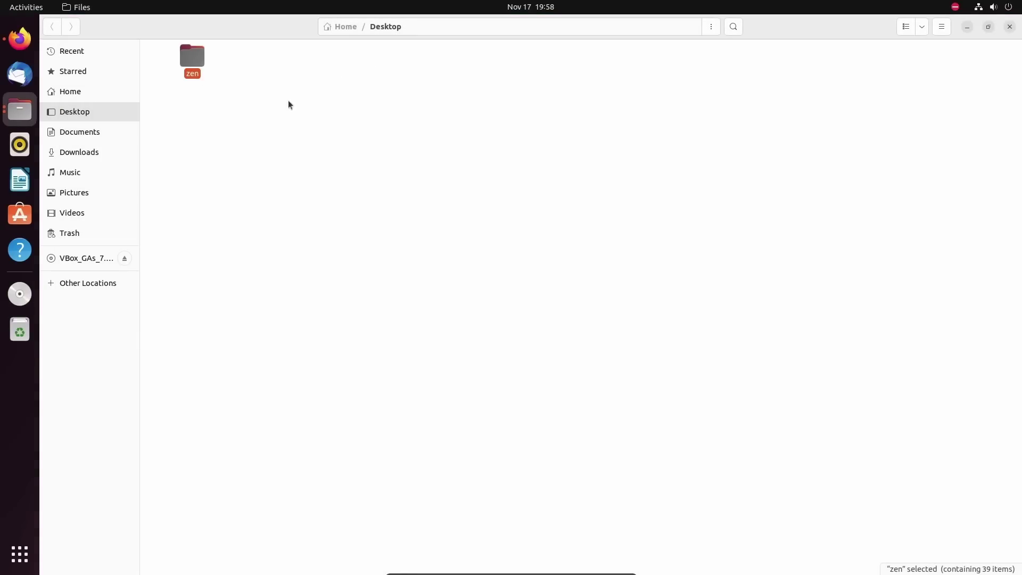
{"action": "double_click", "coordinate": [193, 56]}
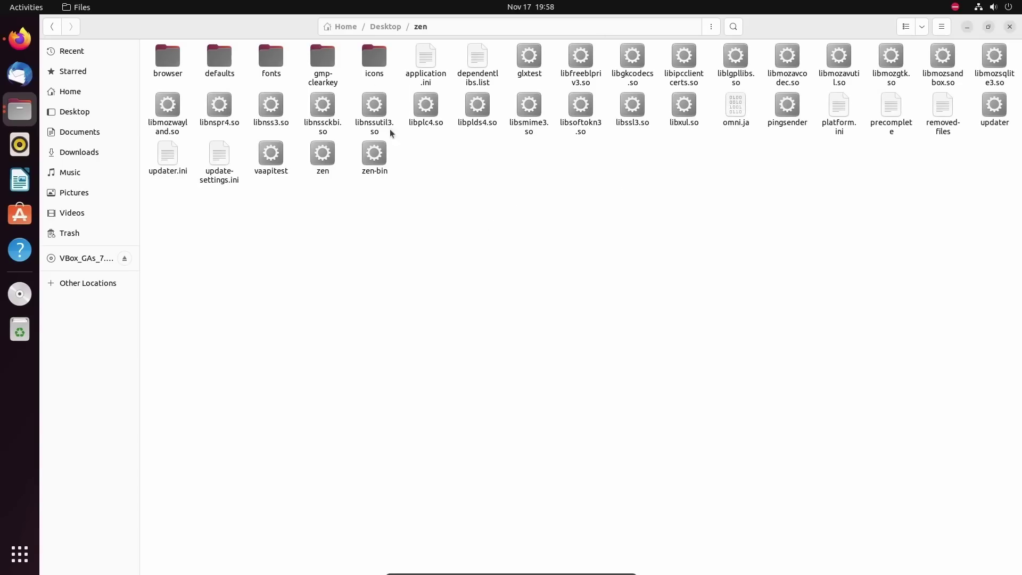
{"action": "left_click", "coordinate": [373, 155]}
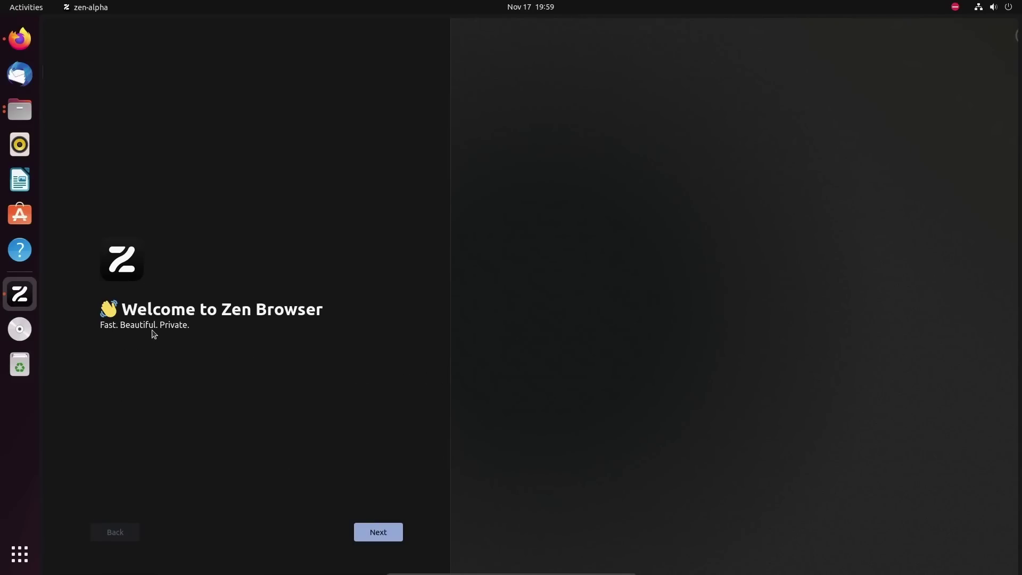
Step: Pick the orange accent colour, skip data import, and choose DuckDuckGo as search engine
{"action": "left_click", "coordinate": [386, 534]}
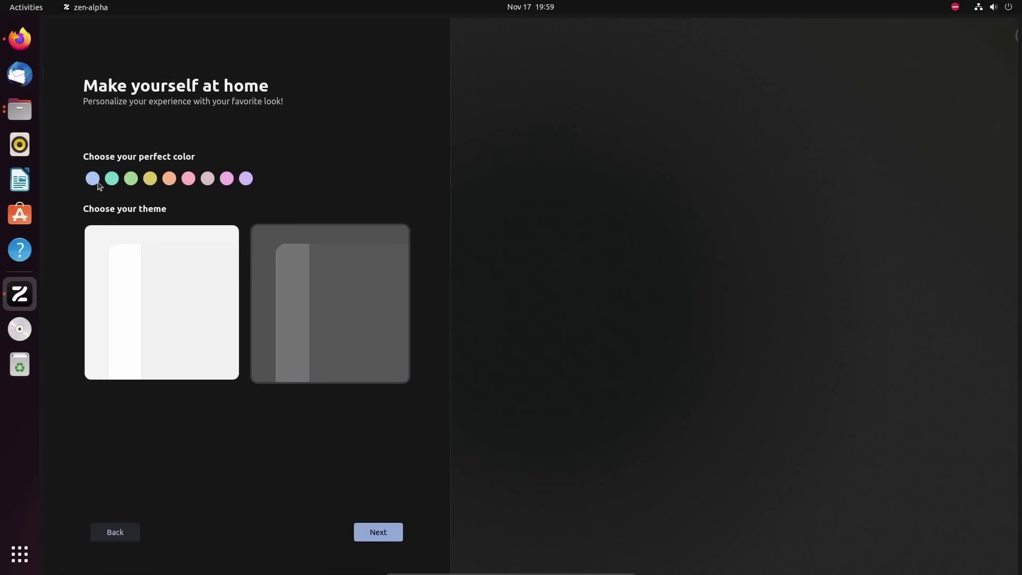
{"action": "left_click", "coordinate": [170, 181]}
{"action": "left_click", "coordinate": [379, 534]}
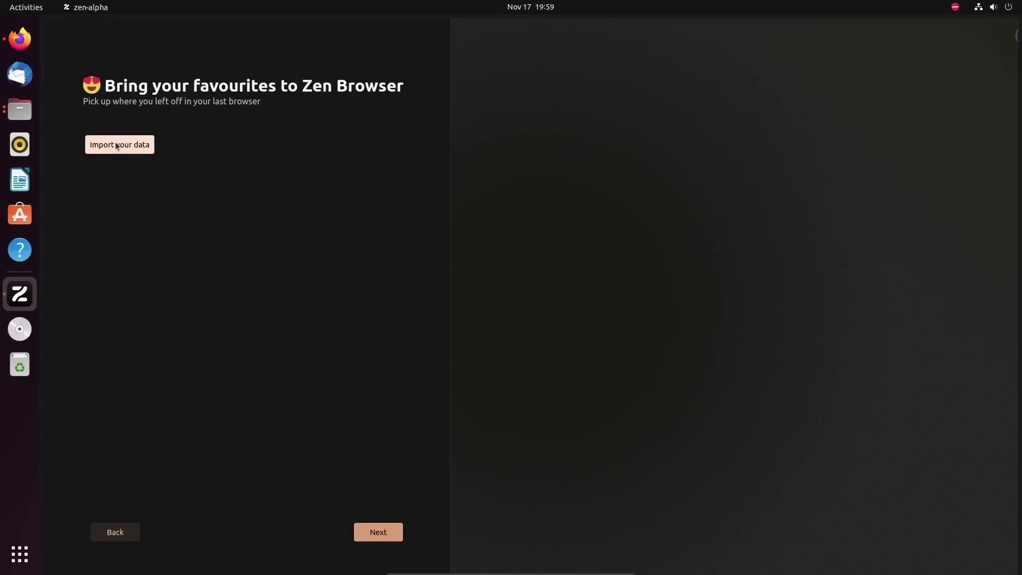
{"action": "left_click", "coordinate": [393, 533]}
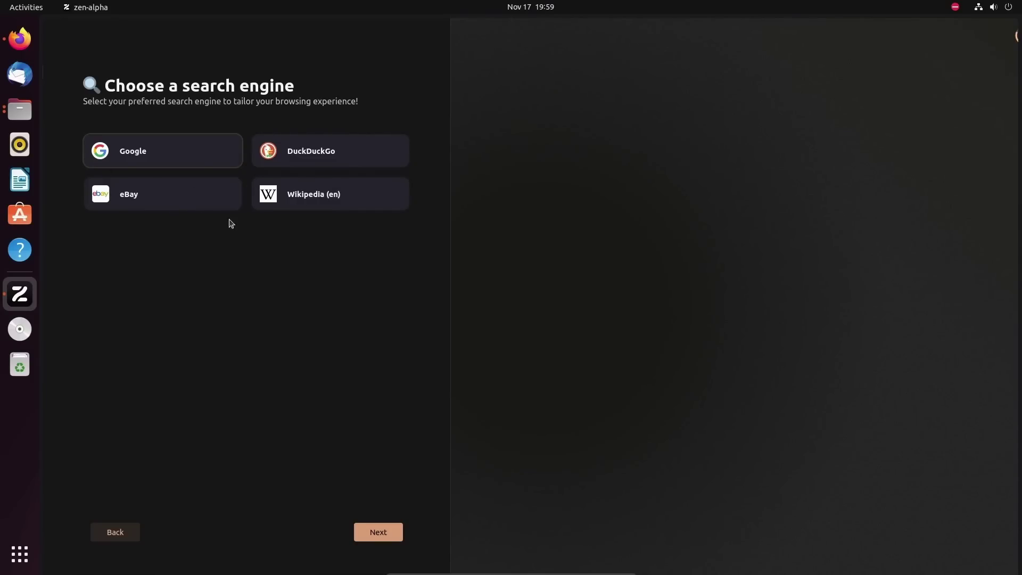
{"action": "left_click", "coordinate": [276, 158]}
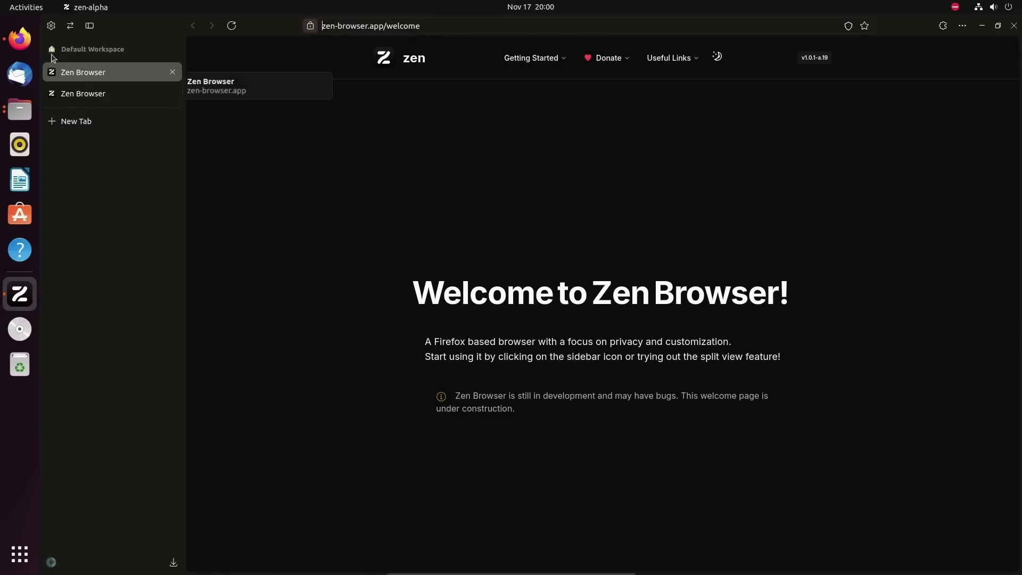
Step: Look over the Welcome and Privacy Policy tabs, then close both of them
{"action": "left_click", "coordinate": [137, 94]}
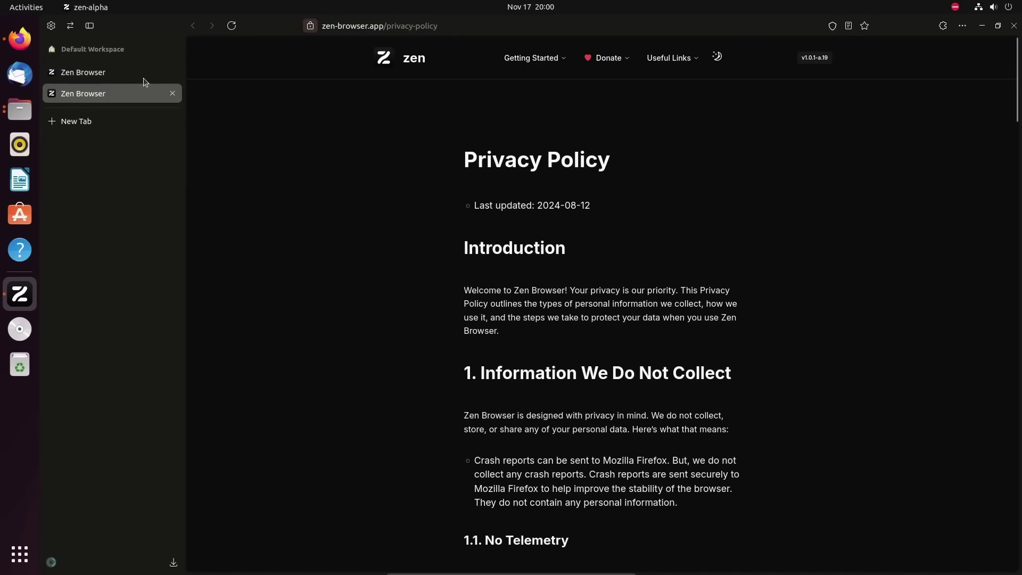
{"action": "left_click", "coordinate": [142, 73]}
{"action": "left_click", "coordinate": [131, 96]}
{"action": "left_click", "coordinate": [116, 75]}
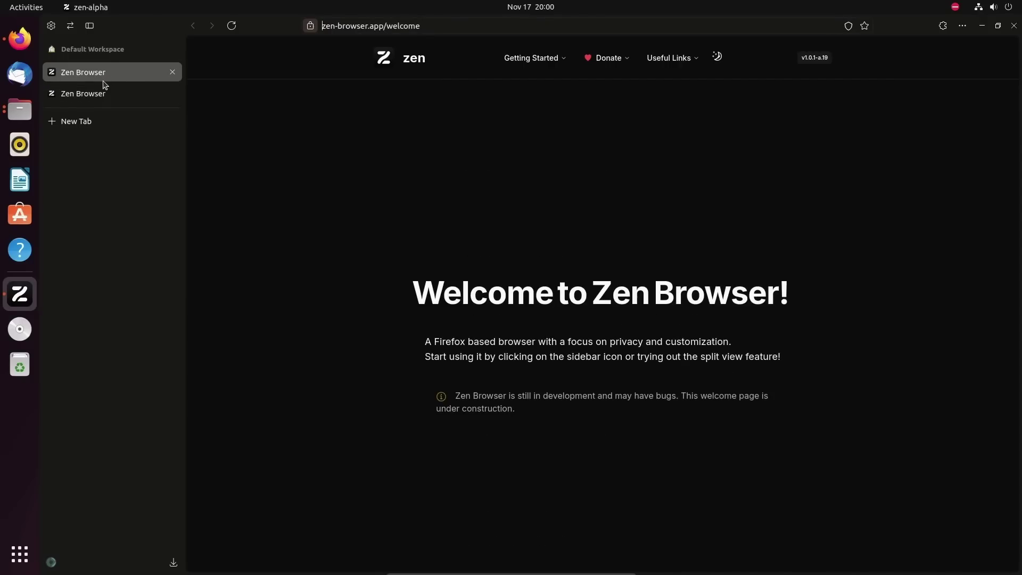
{"action": "left_click_drag", "start_coordinate": [393, 292], "coordinate": [800, 289]}
{"action": "left_click", "coordinate": [813, 297]}
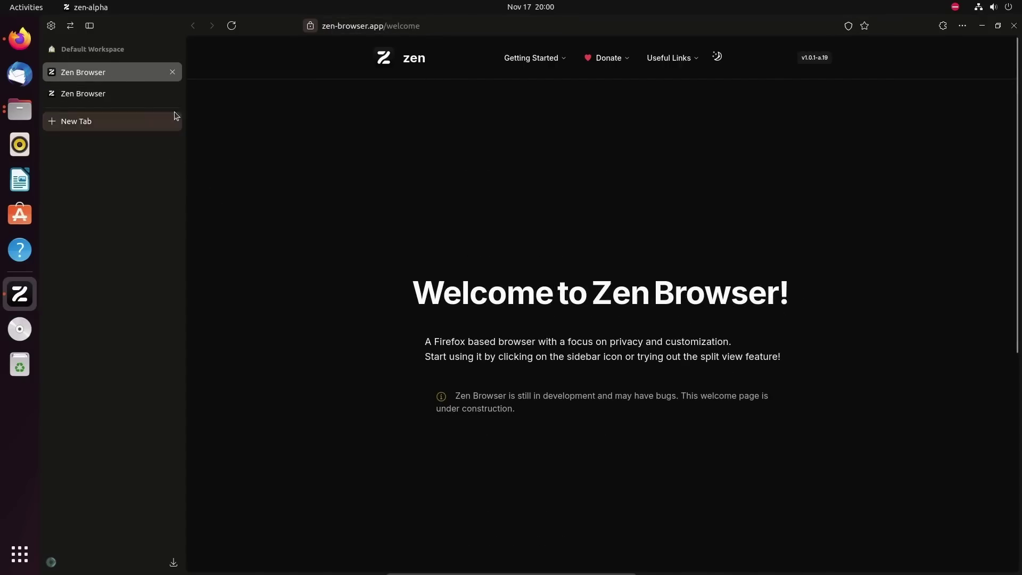
{"action": "left_click", "coordinate": [172, 73]}
{"action": "left_click", "coordinate": [172, 76]}
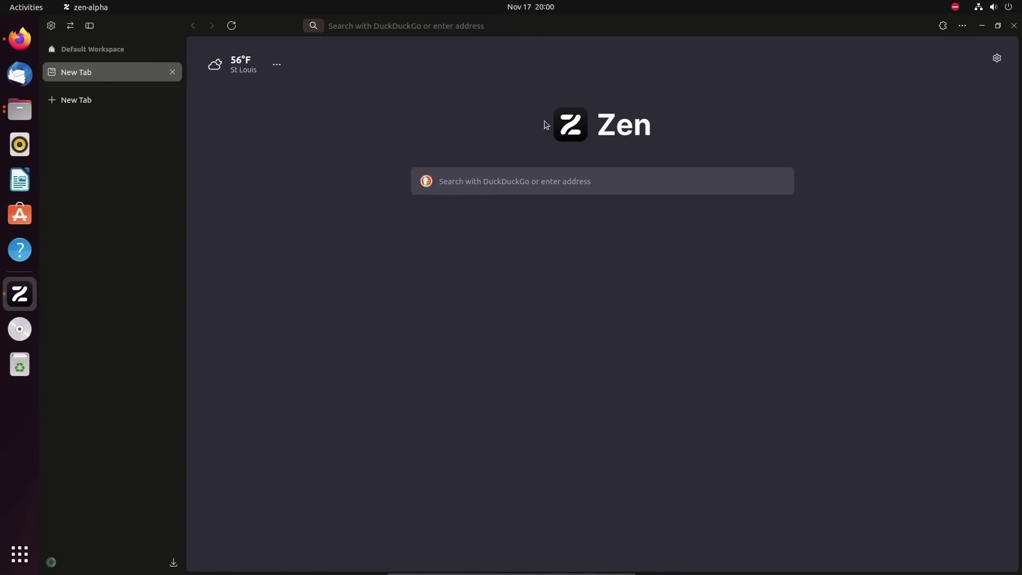
Step: Search DuckDuckGo for 'zen browser' and open the zen-browser/desktop GitHub result's README
{"action": "left_click", "coordinate": [501, 184]}
{"action": "type", "text": "z"}
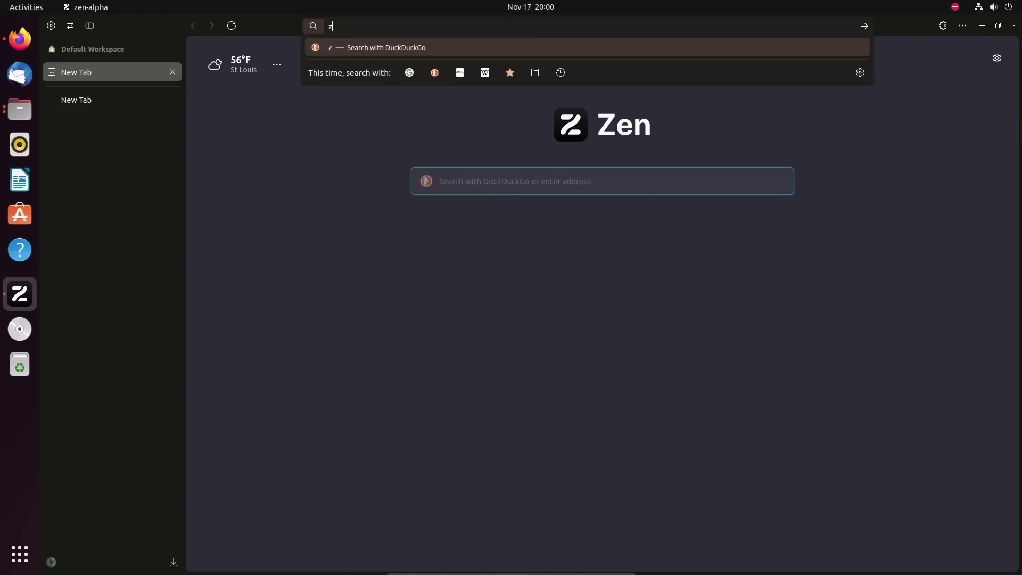
{"action": "type", "text": "en browser"}
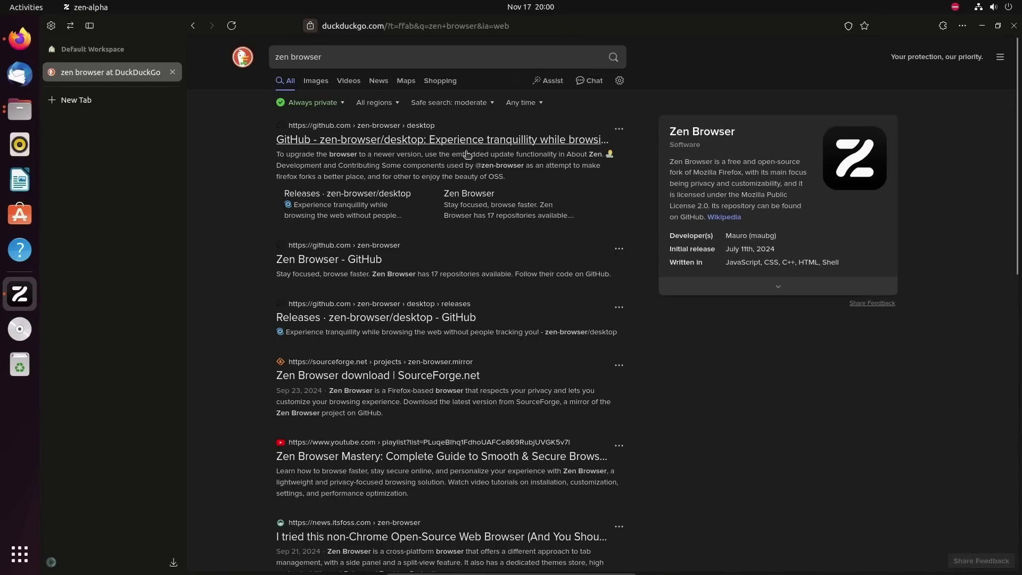
{"action": "left_click", "coordinate": [385, 143]}
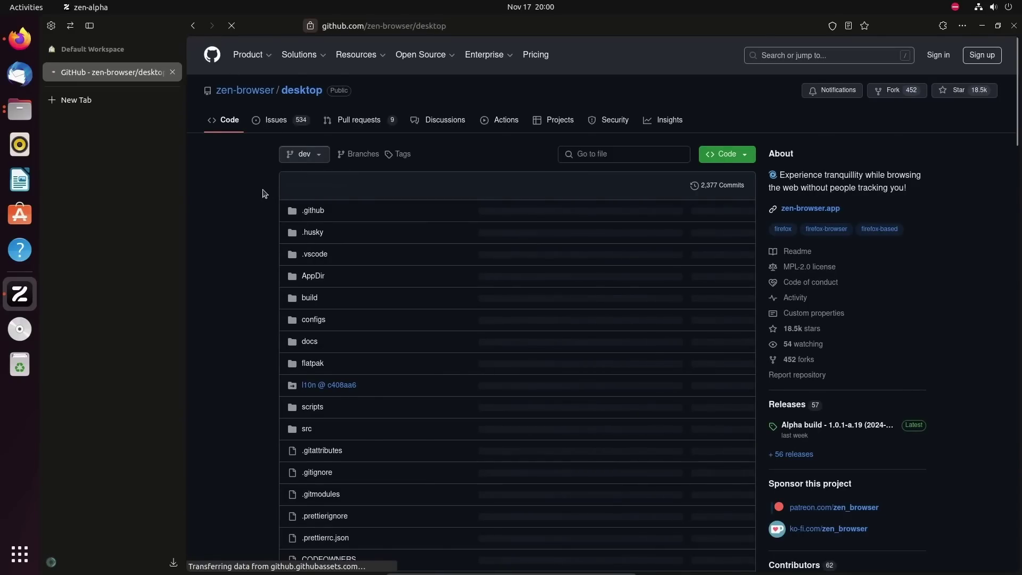
{"action": "scroll", "coordinate": [254, 189], "scroll_direction": "down", "scroll_amount": 8}
{"action": "scroll", "coordinate": [254, 189], "scroll_direction": "down", "scroll_amount": 4}
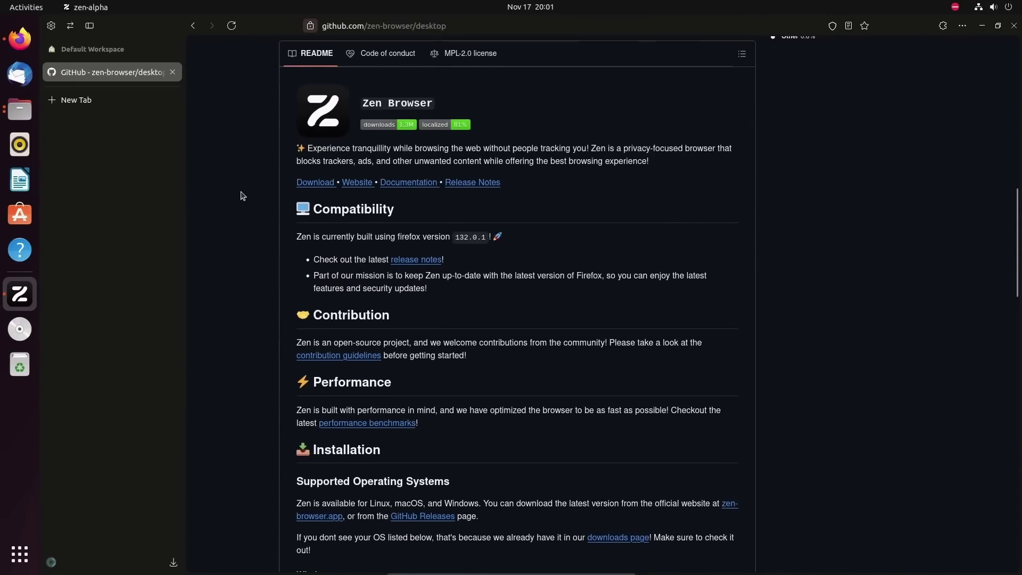
{"action": "scroll", "coordinate": [242, 196], "scroll_direction": "up", "scroll_amount": 1}
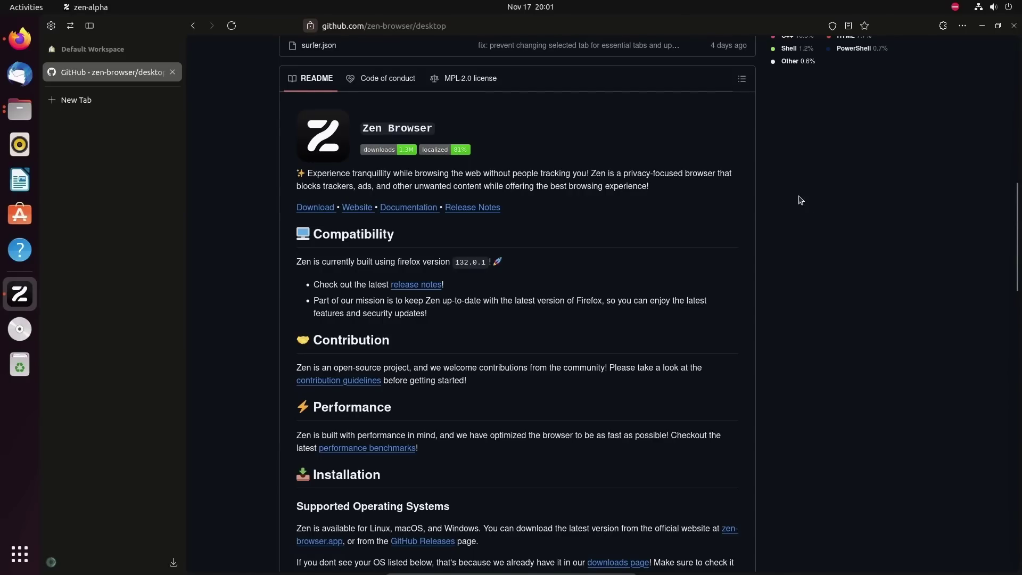
Step: Bookmark the zen-browser/desktop GitHub repository page
{"action": "left_click", "coordinate": [864, 26]}
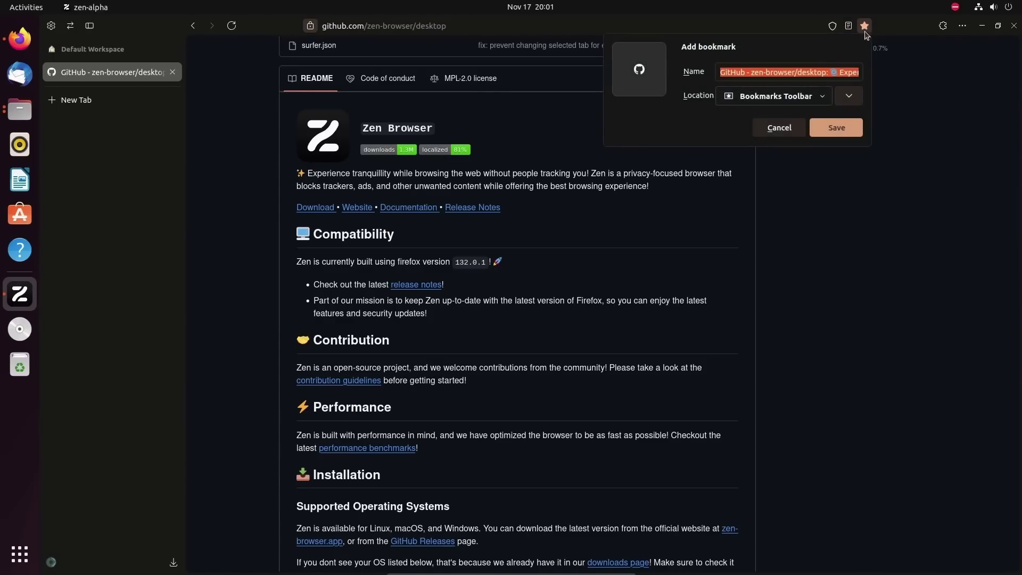
{"action": "left_click", "coordinate": [849, 131]}
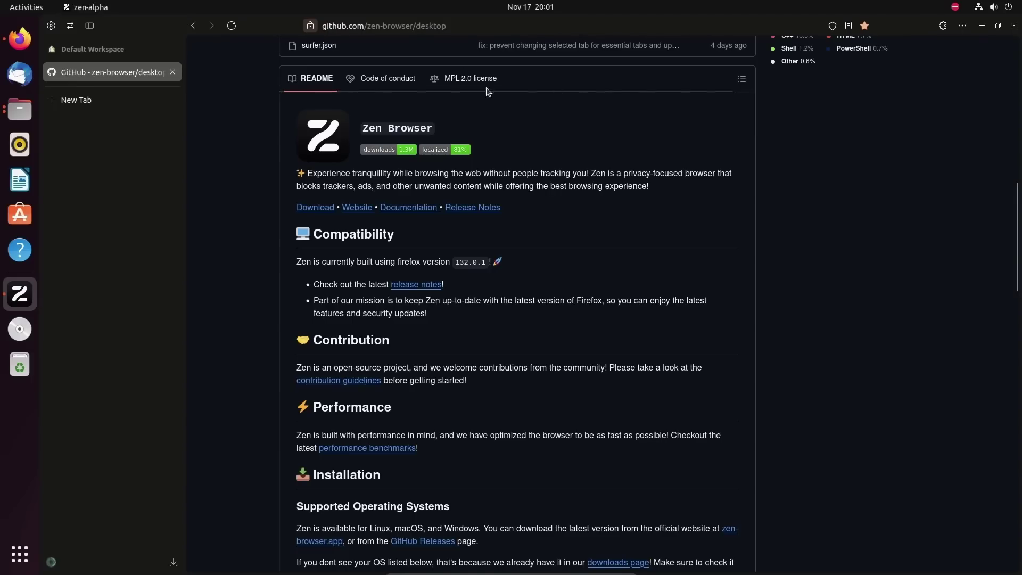
{"action": "left_click", "coordinate": [963, 28]}
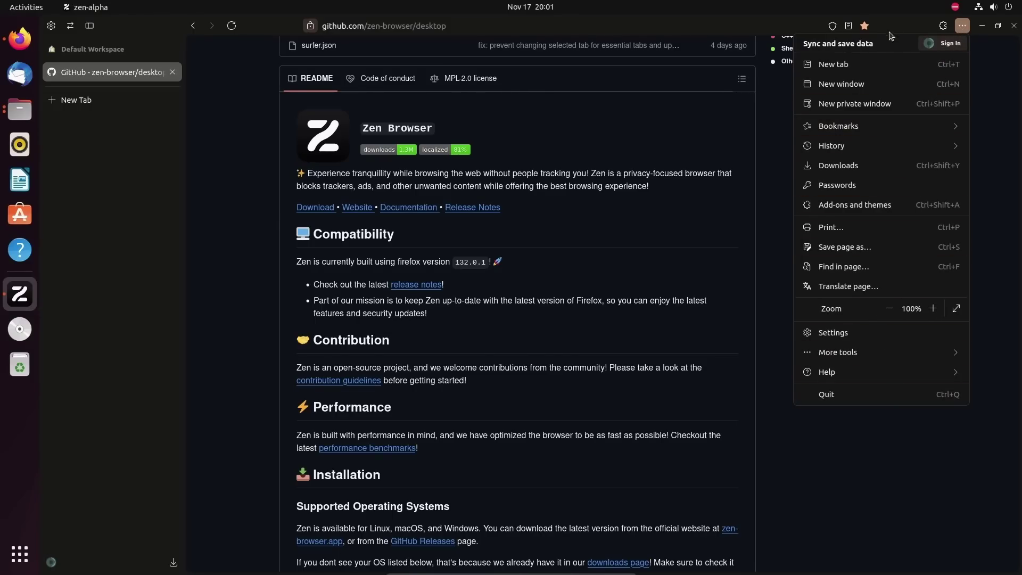
{"action": "left_click", "coordinate": [963, 27]}
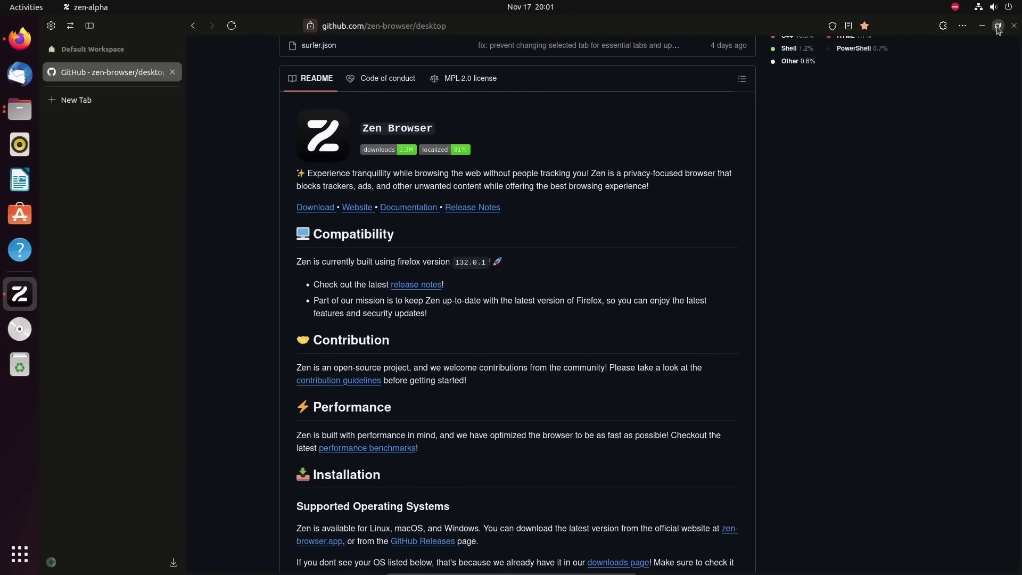
Step: Restore and re-maximize the window, then open Add-ons and themes from the app menu
{"action": "left_click", "coordinate": [998, 26]}
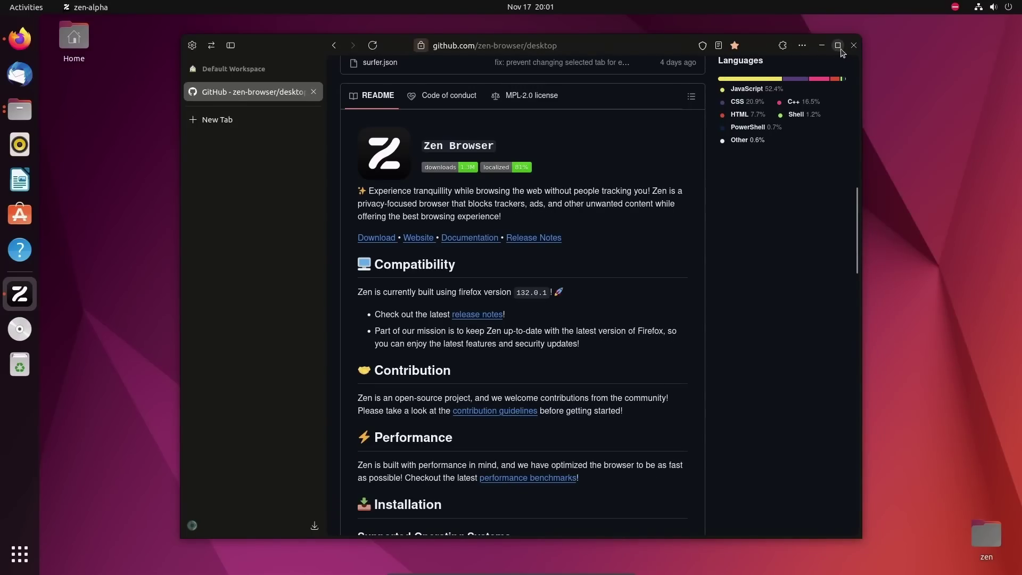
{"action": "left_click", "coordinate": [839, 46]}
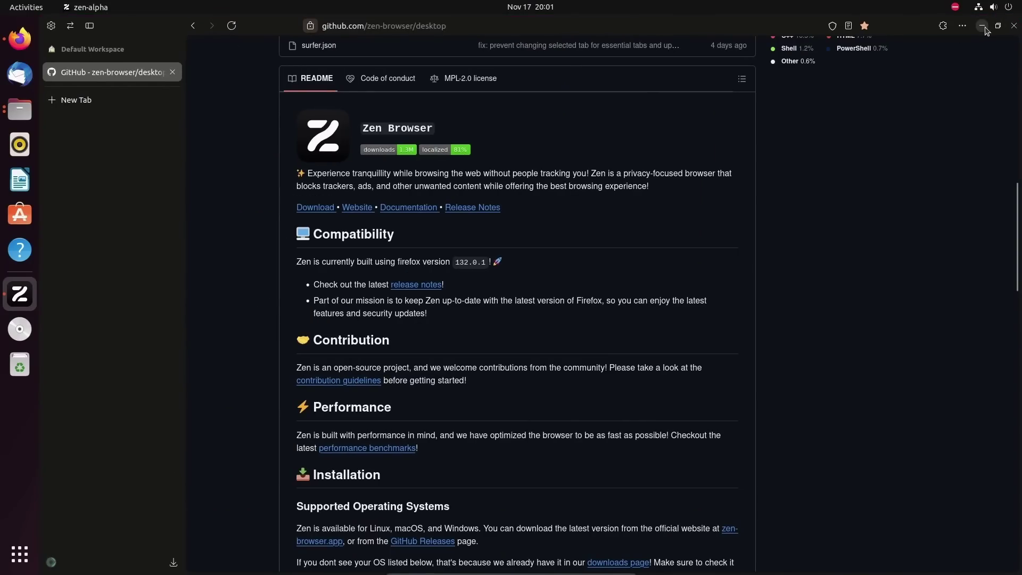
{"action": "left_click", "coordinate": [962, 27]}
{"action": "left_click", "coordinate": [943, 26]}
{"action": "left_click", "coordinate": [942, 28]}
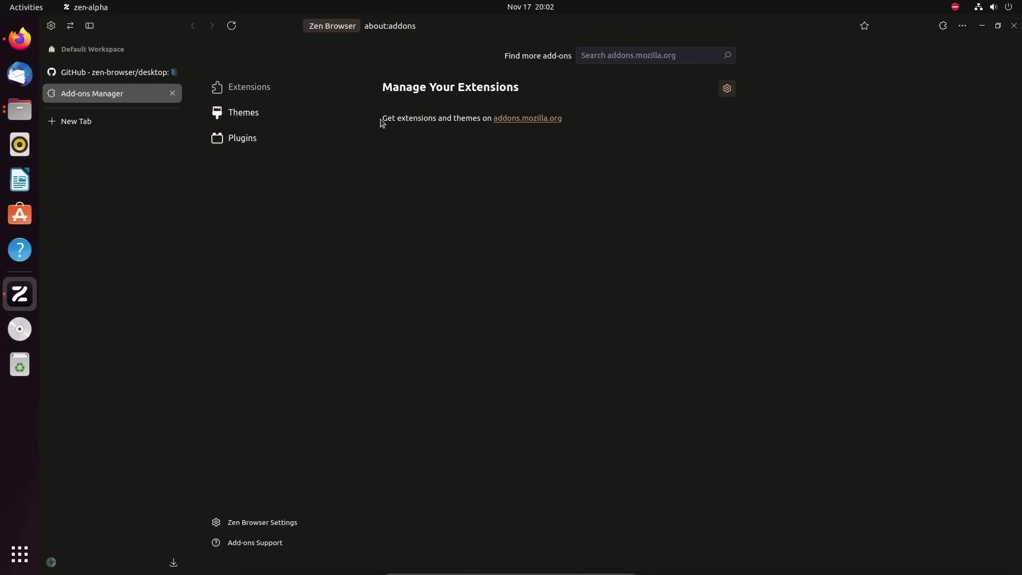
Step: Return to the GitHub tab and open the Wikipedia web panel in the sidebar
{"action": "left_click_drag", "start_coordinate": [381, 118], "coordinate": [543, 116]}
{"action": "left_click", "coordinate": [606, 137]}
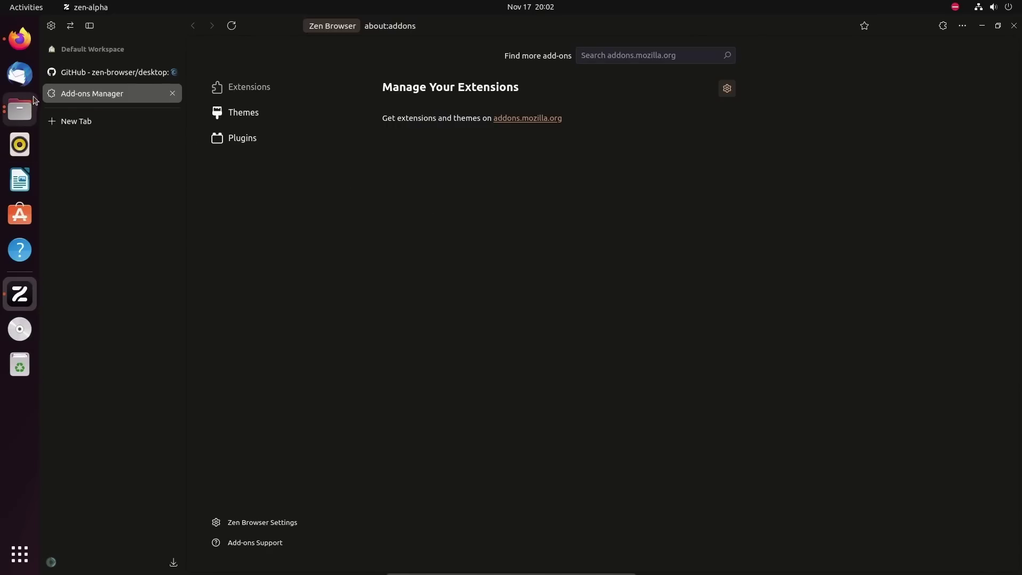
{"action": "left_click", "coordinate": [108, 73]}
{"action": "left_click", "coordinate": [90, 26]}
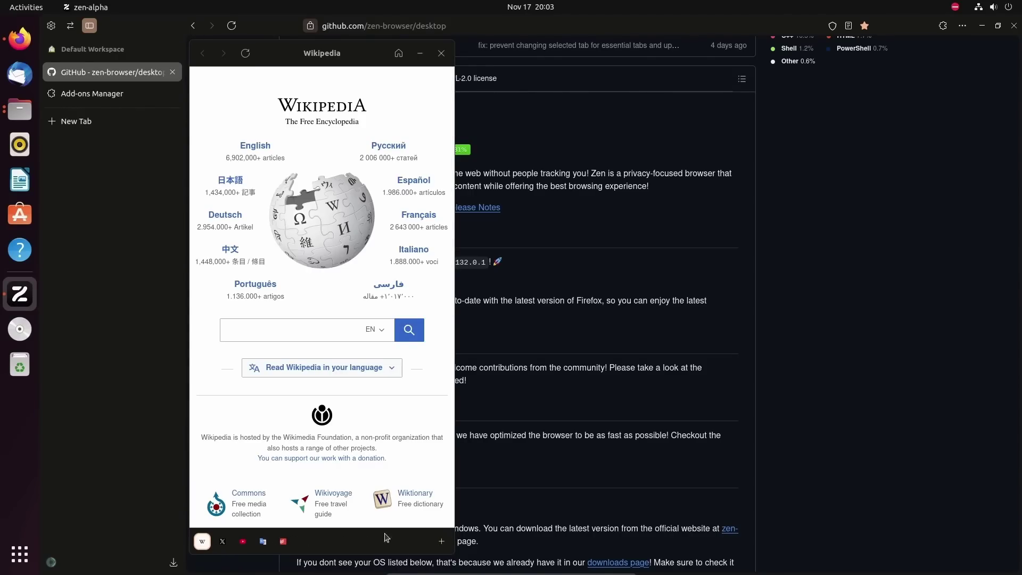
Step: Add a 'google' web panel in mobile mode, then collapse the tab sidebar to icons
{"action": "left_click", "coordinate": [441, 541]}
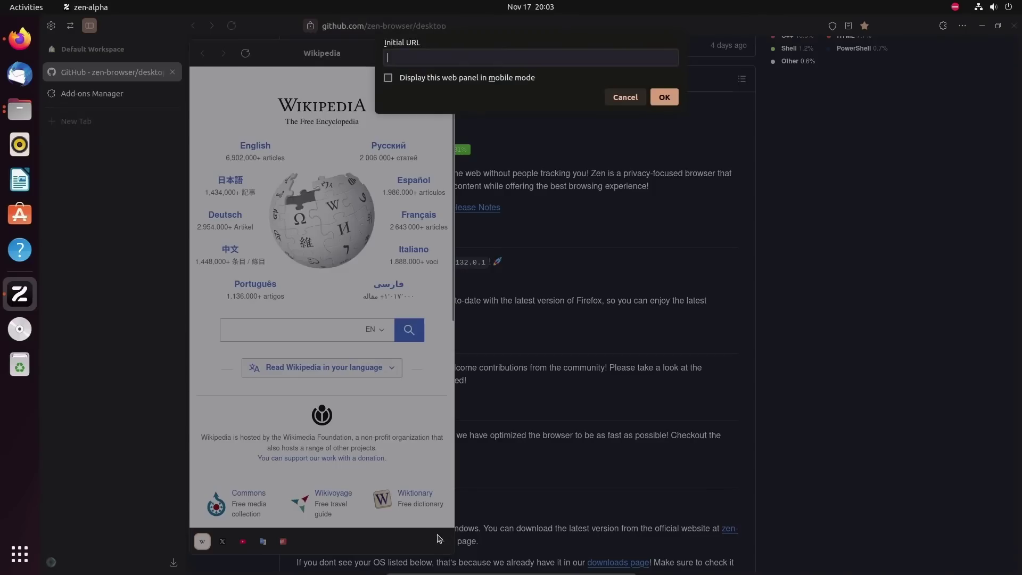
{"action": "left_click", "coordinate": [495, 58]}
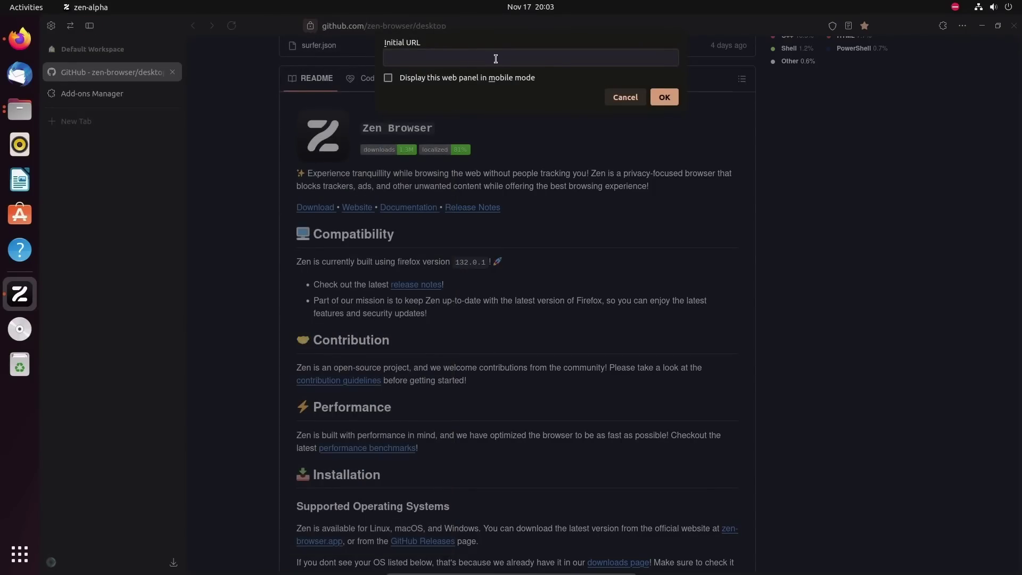
{"action": "type", "text": "google"}
{"action": "key", "text": "Return"}
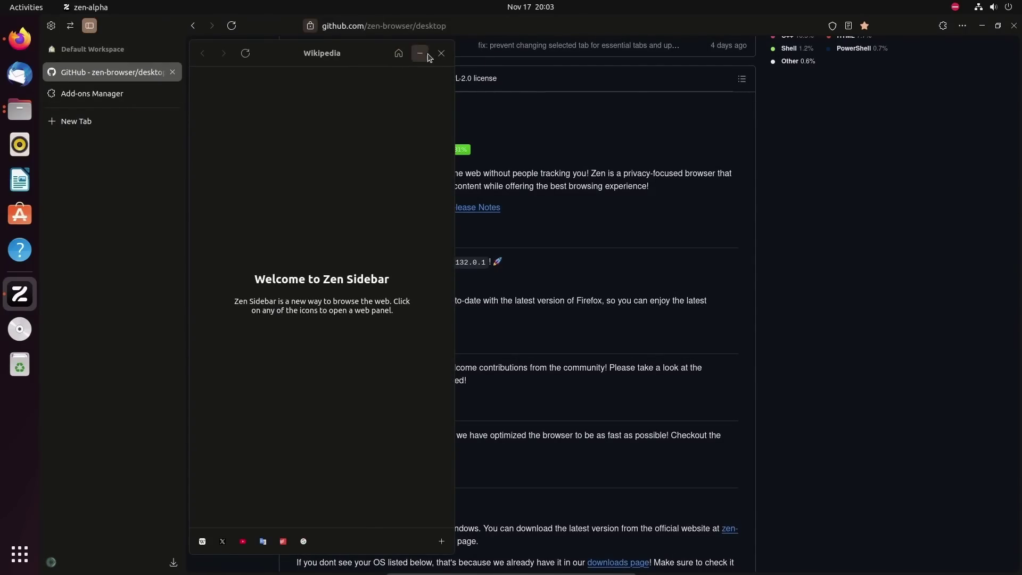
{"action": "left_click", "coordinate": [441, 541]}
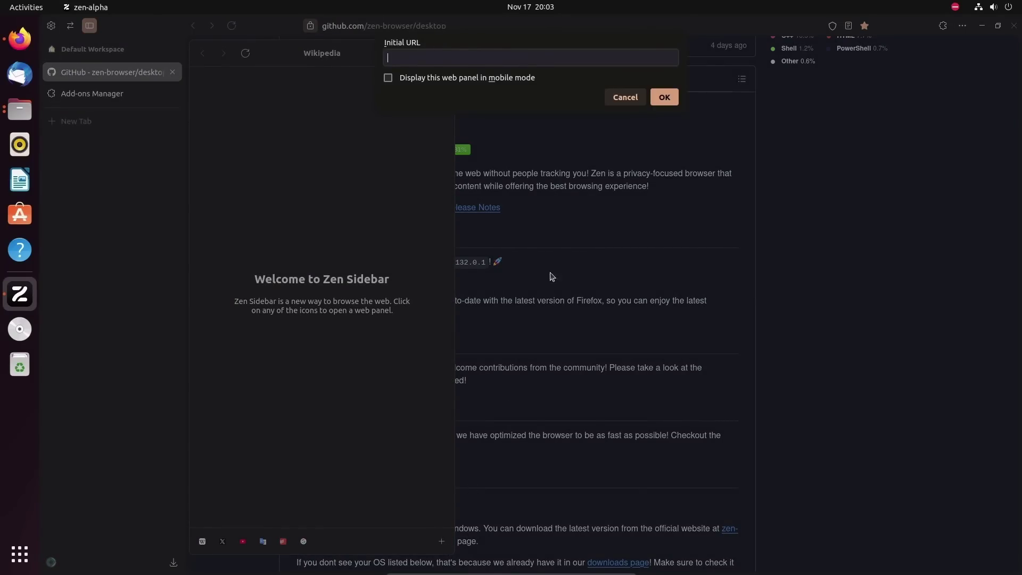
{"action": "left_click", "coordinate": [664, 98]}
{"action": "left_click", "coordinate": [89, 25]}
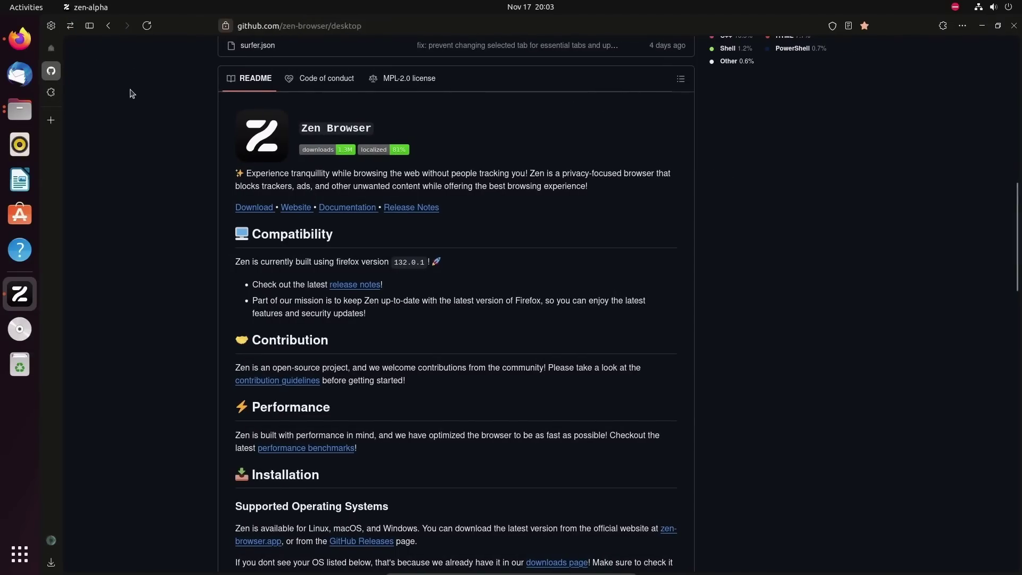
Step: Expand and re-collapse the sidebar, check the Workspaces list, and switch to the GitHub tab
{"action": "left_click", "coordinate": [71, 27]}
{"action": "left_click", "coordinate": [53, 97]}
{"action": "left_click", "coordinate": [52, 49]}
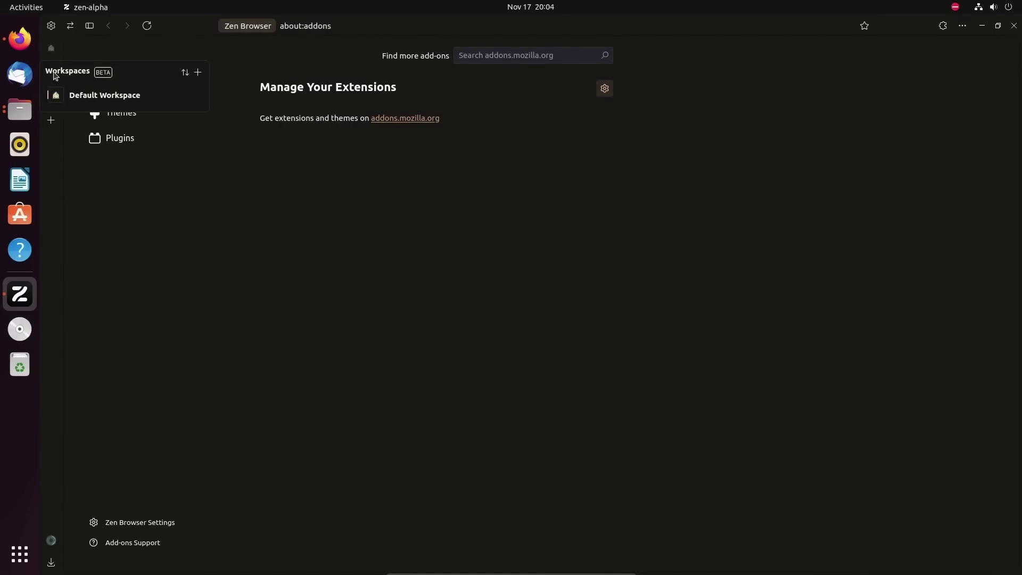
{"action": "left_click", "coordinate": [50, 76]}
{"action": "left_click", "coordinate": [51, 71]}
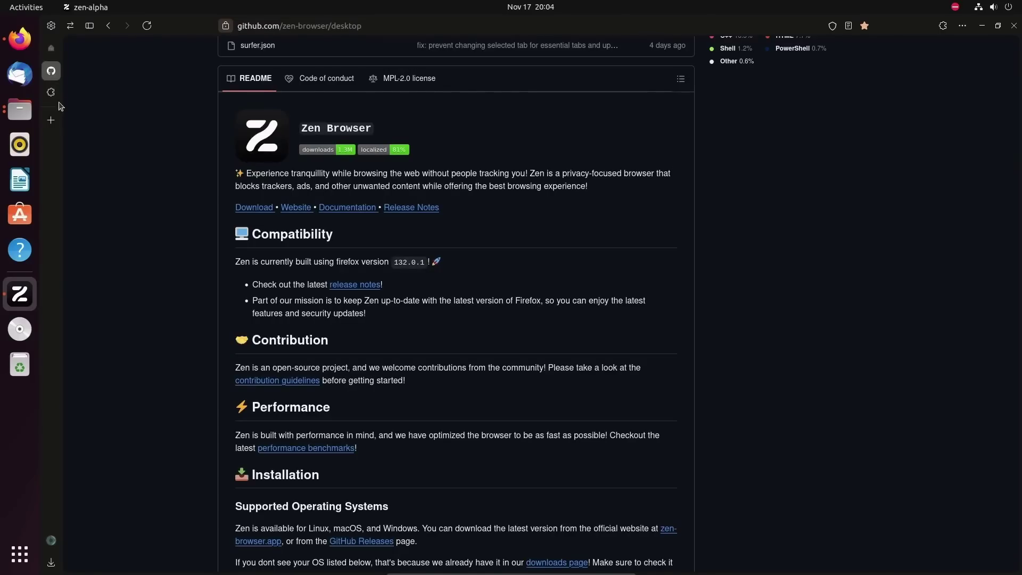
Step: Open the browser settings and go to the Zen Mods section
{"action": "left_click", "coordinate": [53, 96]}
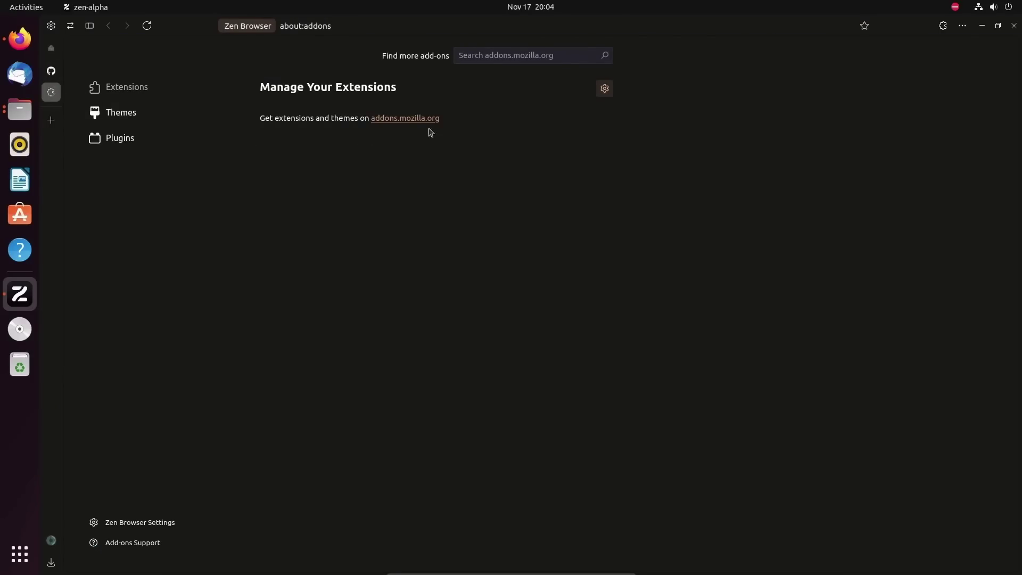
{"action": "left_click", "coordinate": [51, 25]}
{"action": "scroll", "coordinate": [418, 160], "scroll_direction": "down", "scroll_amount": 5}
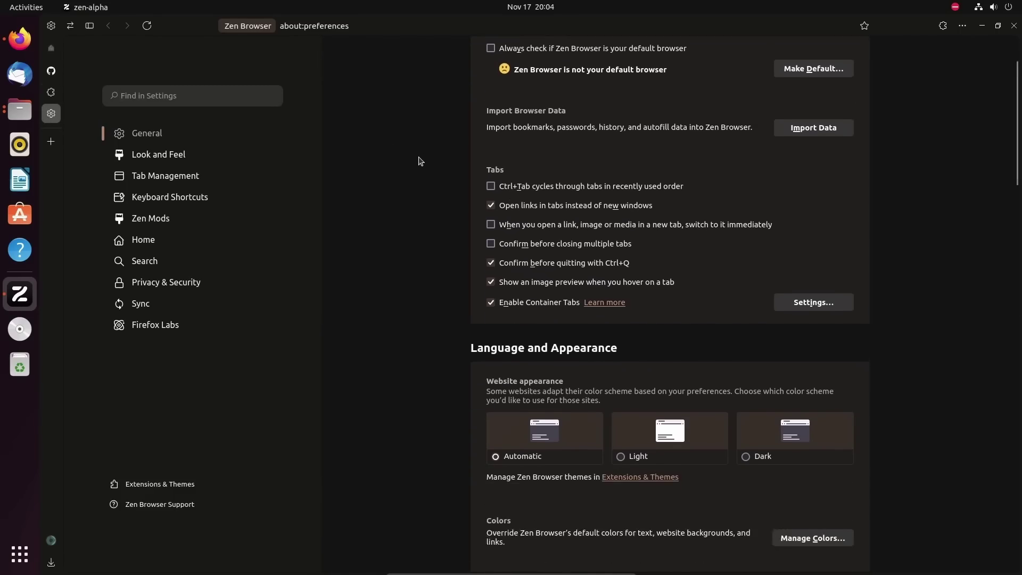
{"action": "scroll", "coordinate": [413, 163], "scroll_direction": "down", "scroll_amount": 5}
{"action": "left_click", "coordinate": [154, 224]}
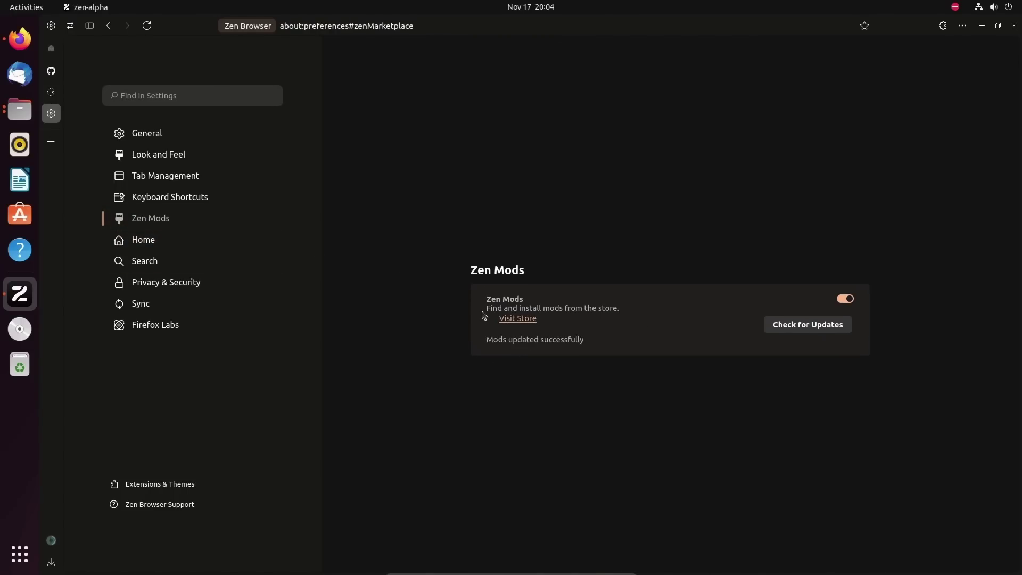
Step: Visit the Zen Mods store and scroll through the mods grid, including Catppuccin and Cleaned URL bar
{"action": "left_click_drag", "start_coordinate": [520, 309], "coordinate": [554, 327]}
{"action": "left_click", "coordinate": [525, 326]}
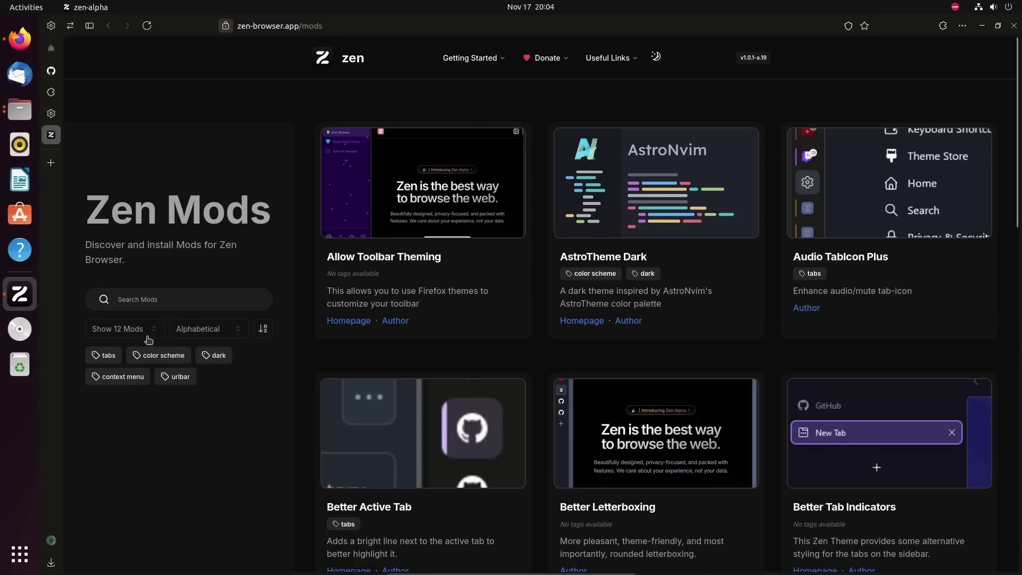
{"action": "scroll", "coordinate": [330, 322], "scroll_direction": "down", "scroll_amount": 10}
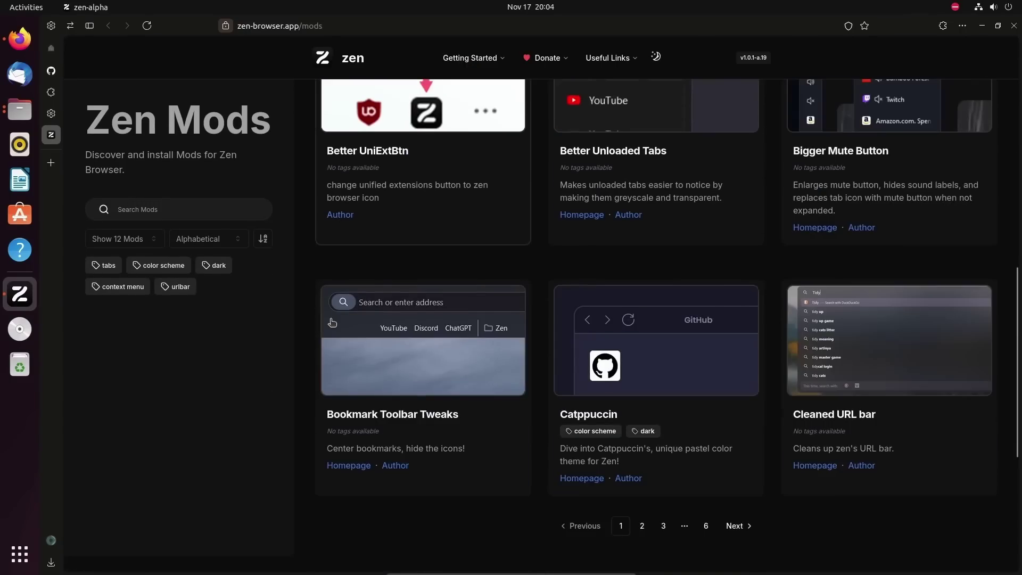
{"action": "scroll", "coordinate": [331, 324], "scroll_direction": "down", "scroll_amount": 5}
{"action": "scroll", "coordinate": [392, 365], "scroll_direction": "up", "scroll_amount": 10}
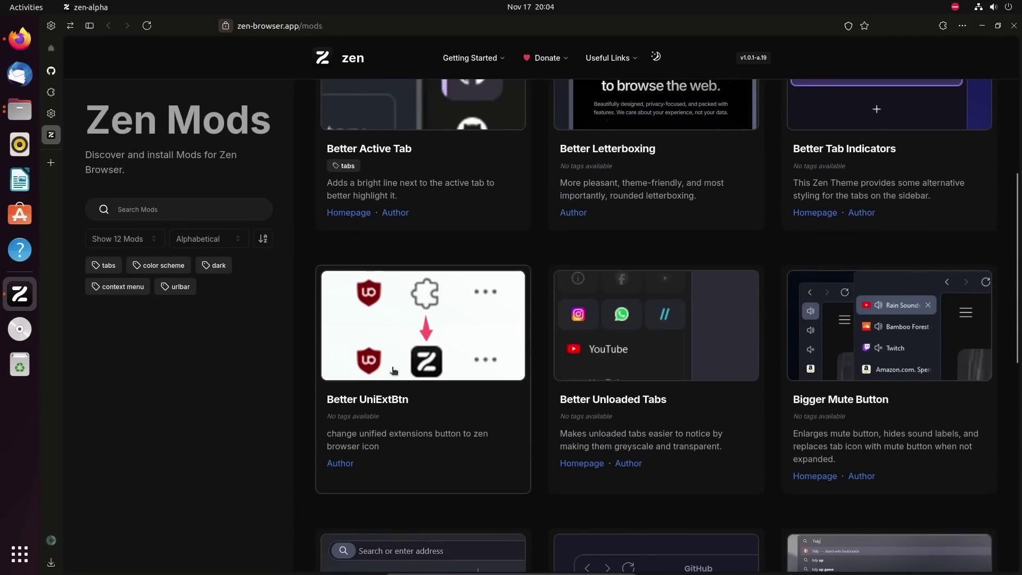
{"action": "scroll", "coordinate": [394, 371], "scroll_direction": "up", "scroll_amount": 5}
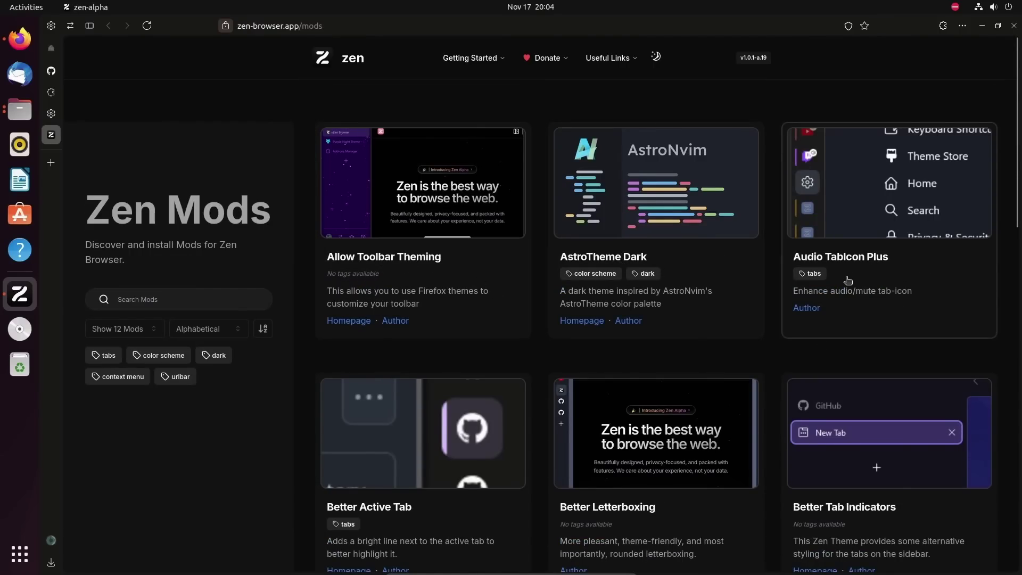
{"action": "scroll", "coordinate": [559, 361], "scroll_direction": "down", "scroll_amount": 5}
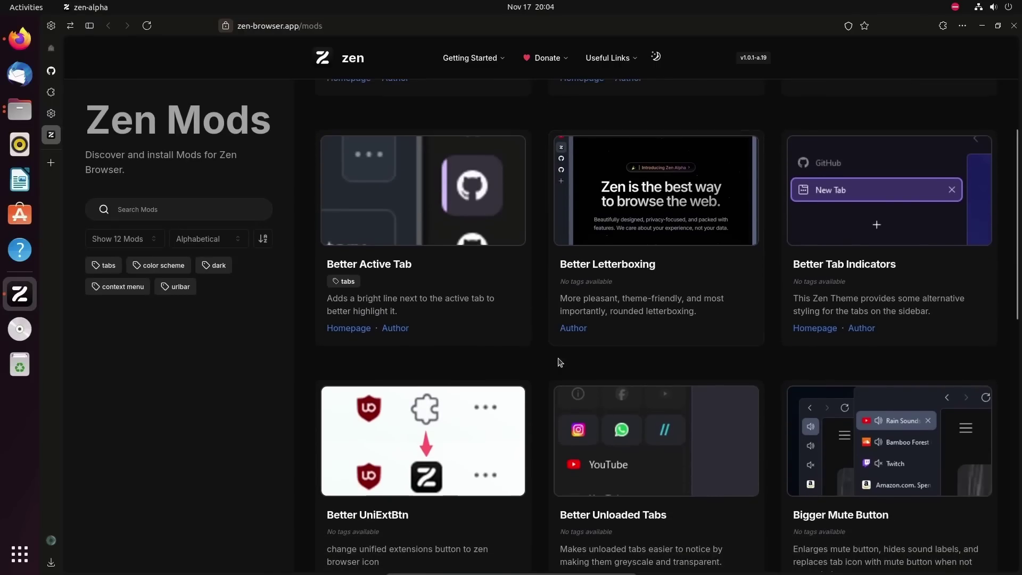
{"action": "scroll", "coordinate": [620, 301], "scroll_direction": "down", "scroll_amount": 3}
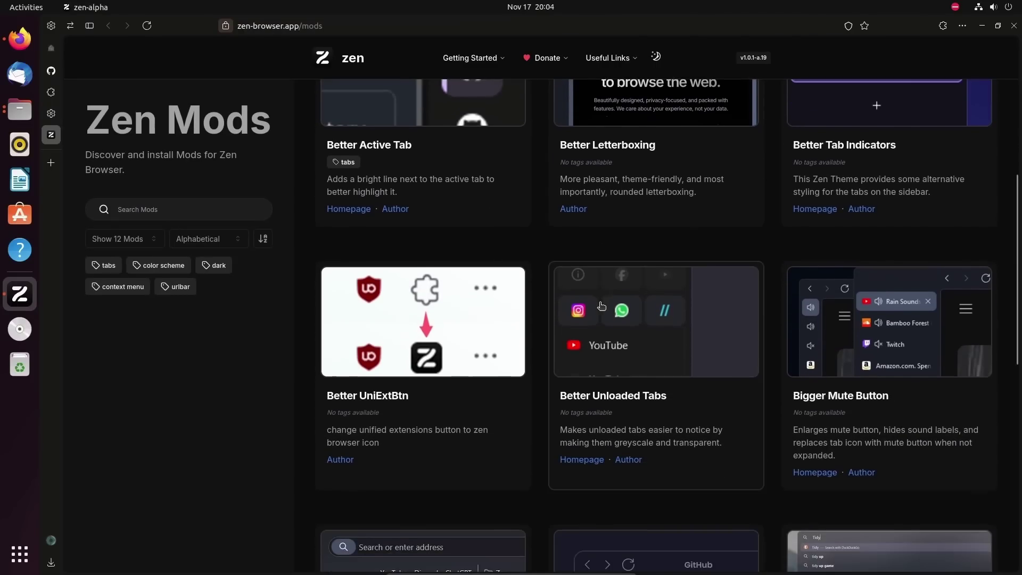
{"action": "scroll", "coordinate": [601, 305], "scroll_direction": "down", "scroll_amount": 5}
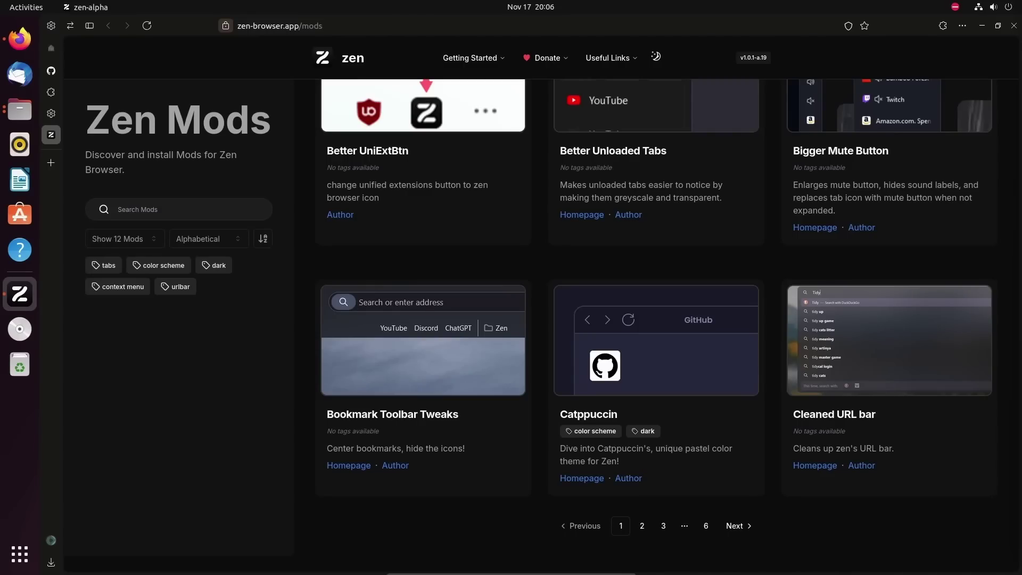
Step: Scroll the Zen Mods page back up to the top
{"action": "scroll", "coordinate": [785, 179], "scroll_direction": "up", "scroll_amount": 10}
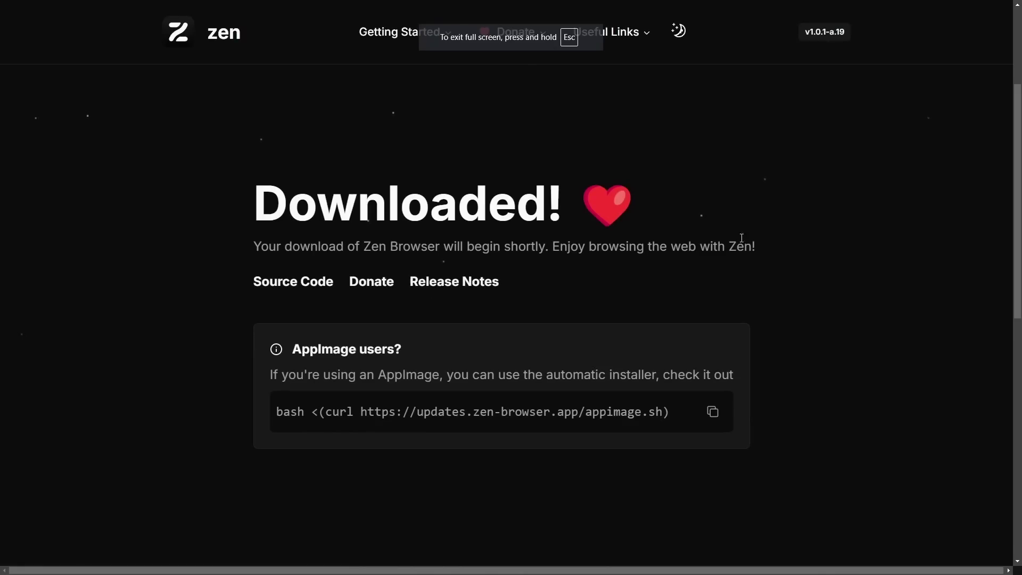
Step: Scroll through the first page of Zen Mods and move to the next page
{"action": "double_click", "coordinate": [741, 246]}
{"action": "left_click", "coordinate": [808, 255]}
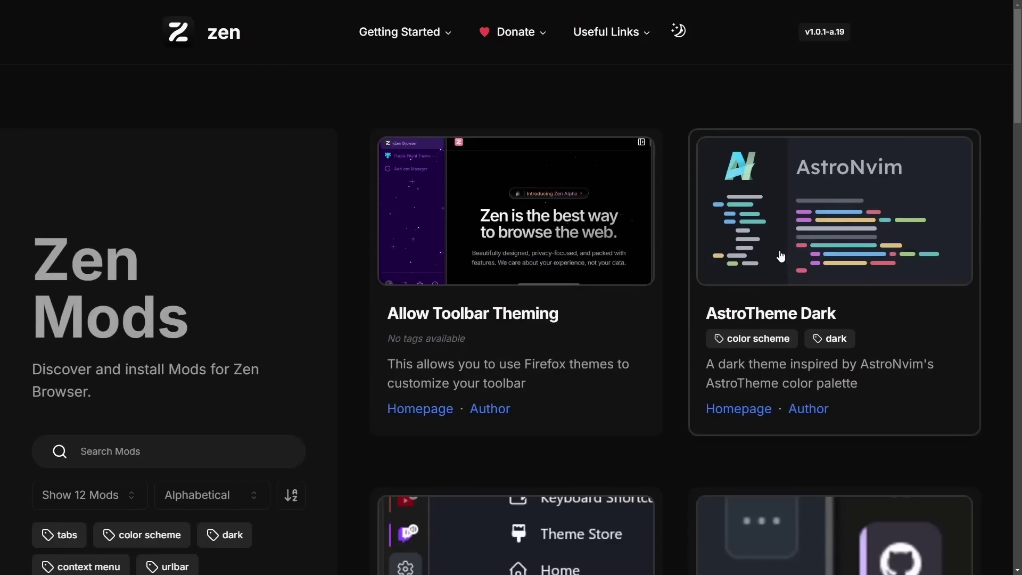
{"action": "scroll", "coordinate": [142, 215], "scroll_direction": "down", "scroll_amount": 1}
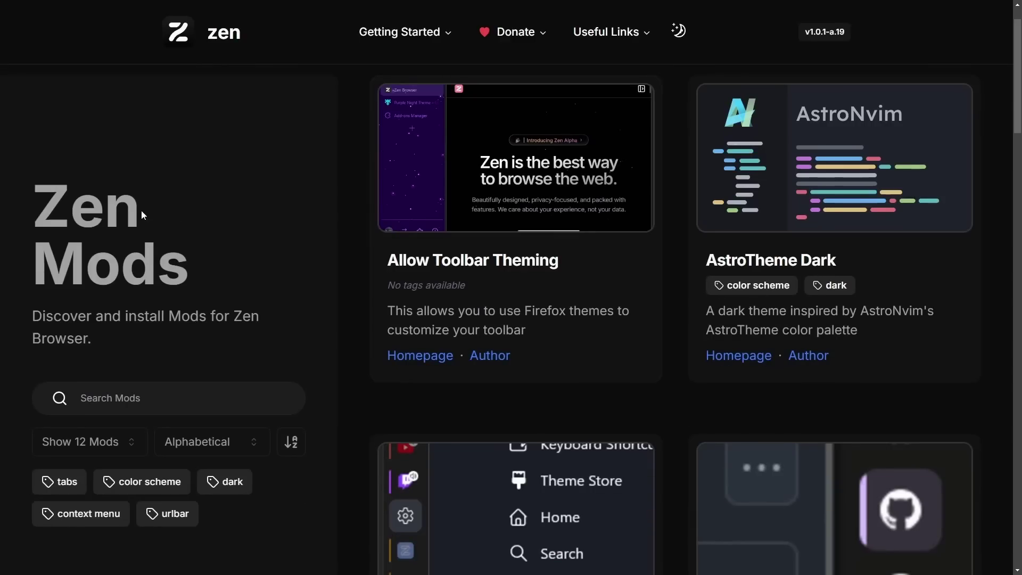
{"action": "scroll", "coordinate": [356, 187], "scroll_direction": "down", "scroll_amount": 10}
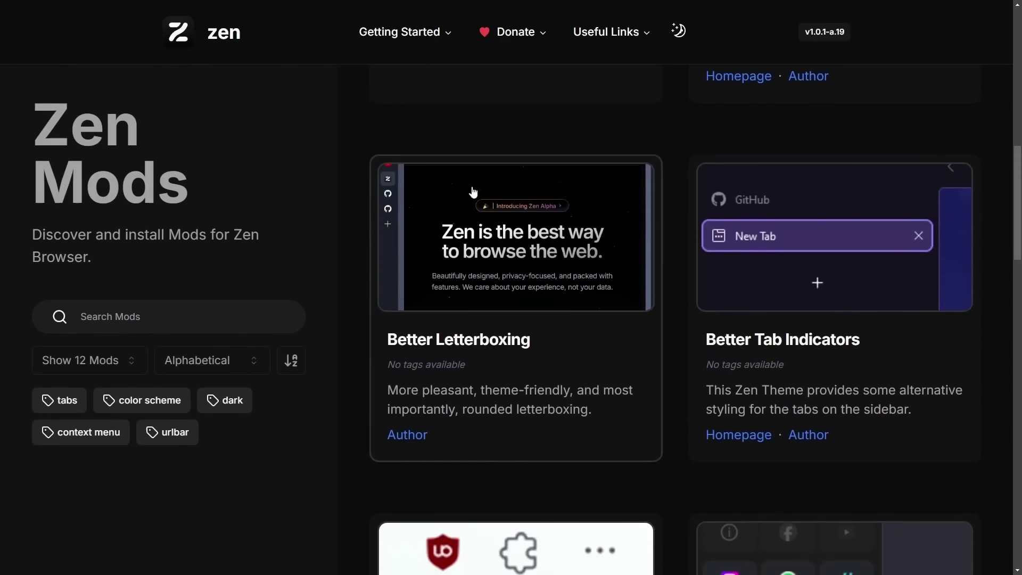
{"action": "scroll", "coordinate": [526, 197], "scroll_direction": "down", "scroll_amount": 3}
{"action": "scroll", "coordinate": [922, 265], "scroll_direction": "down", "scroll_amount": 10}
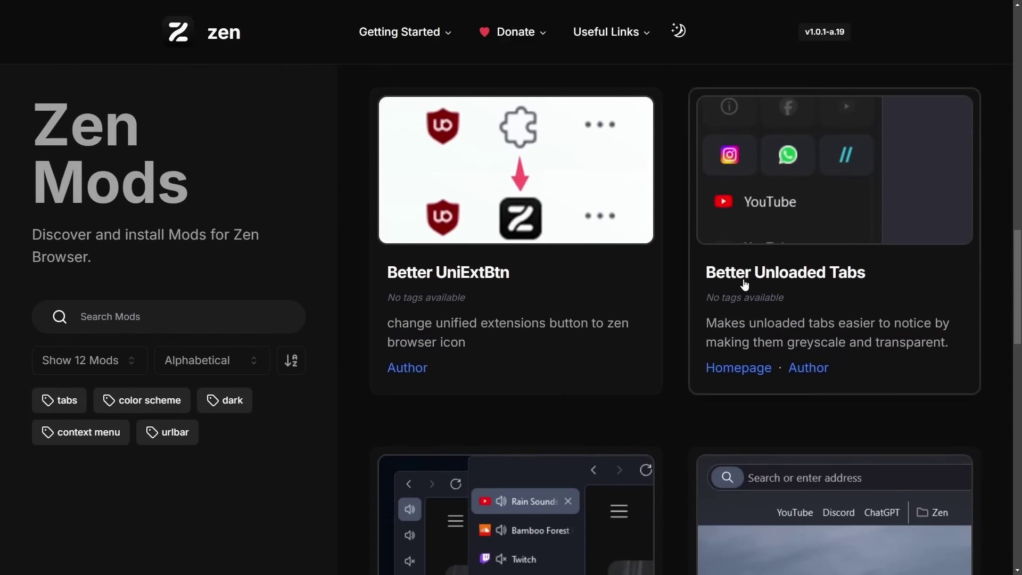
{"action": "scroll", "coordinate": [613, 243], "scroll_direction": "down", "scroll_amount": 5}
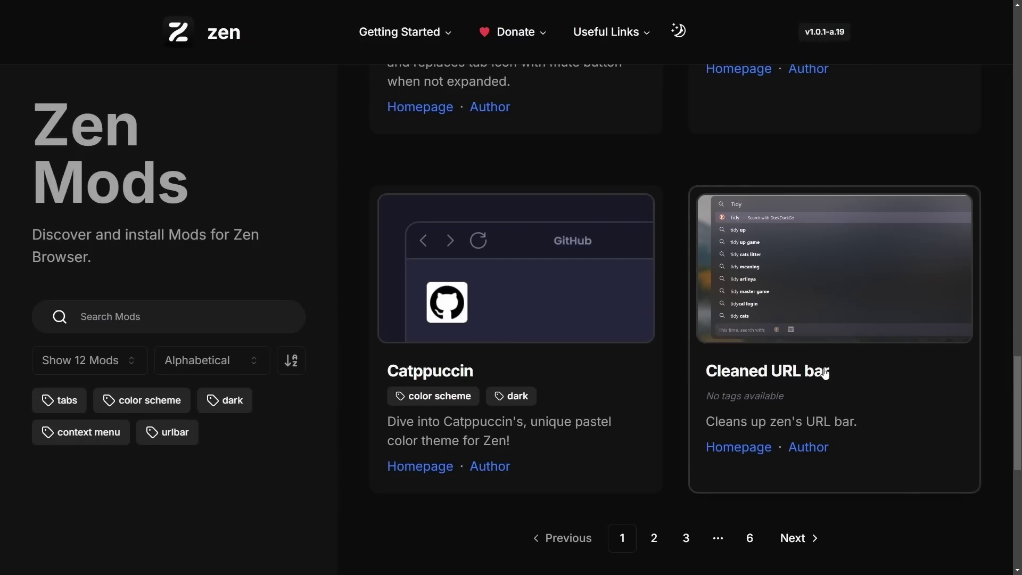
{"action": "left_click", "coordinate": [713, 542]}
Step: Open the elementary OS Titlebar mod and read its description about the default titlebar
{"action": "scroll", "coordinate": [629, 353], "scroll_direction": "down", "scroll_amount": 10}
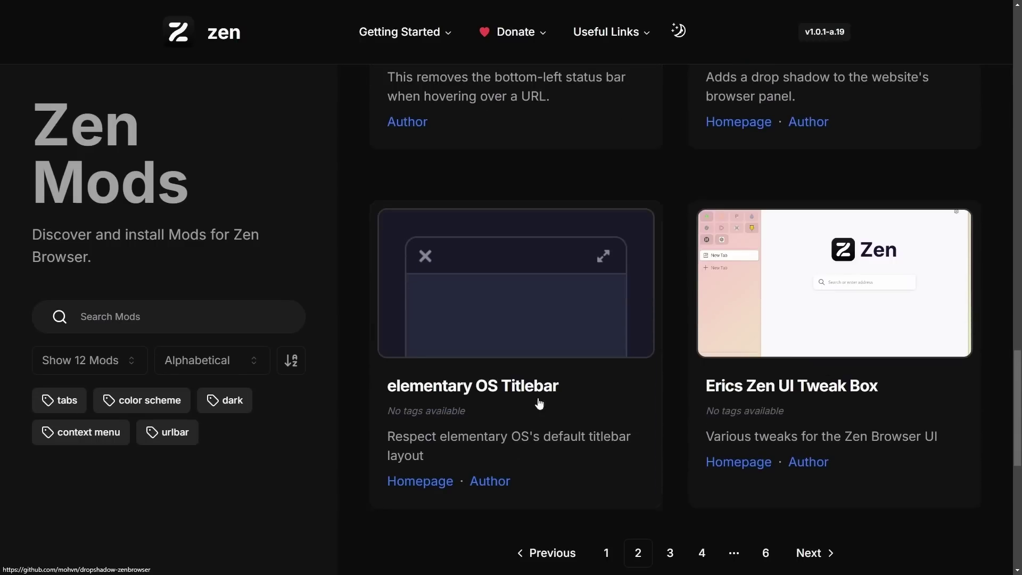
{"action": "left_click", "coordinate": [540, 439]}
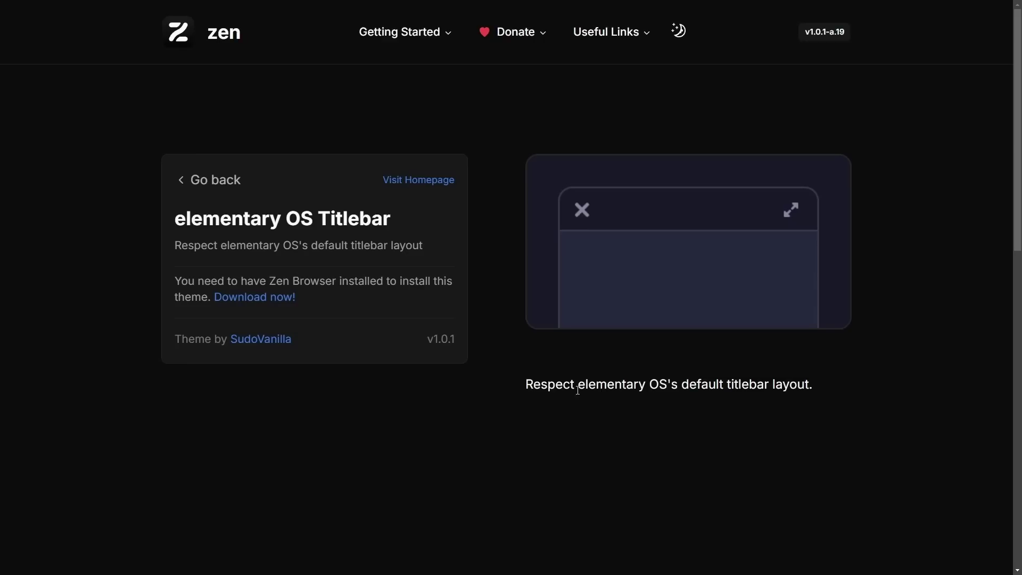
{"action": "left_click_drag", "start_coordinate": [579, 390], "coordinate": [772, 404]}
{"action": "left_click", "coordinate": [787, 404]}
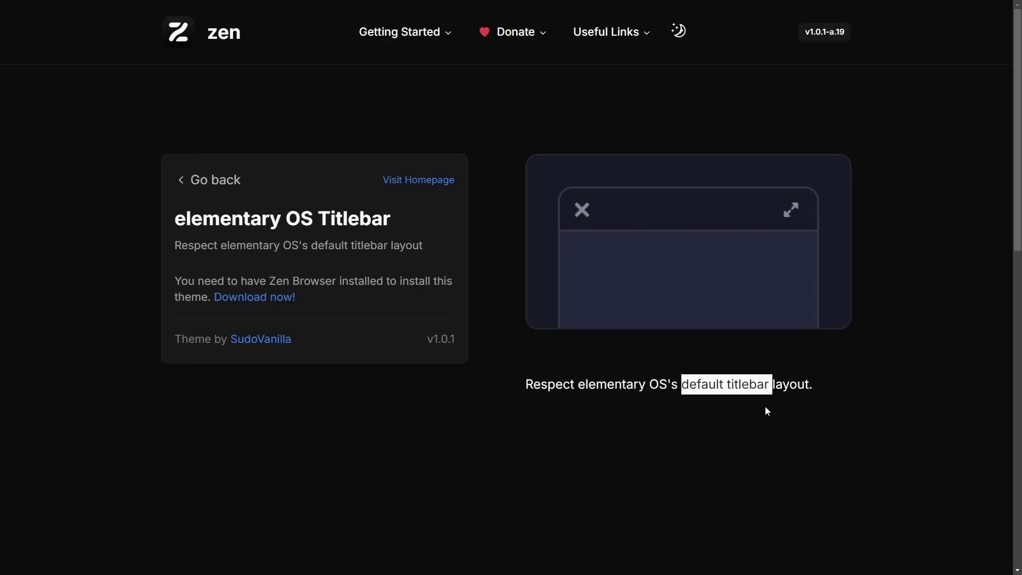
{"action": "left_click", "coordinate": [774, 385]}
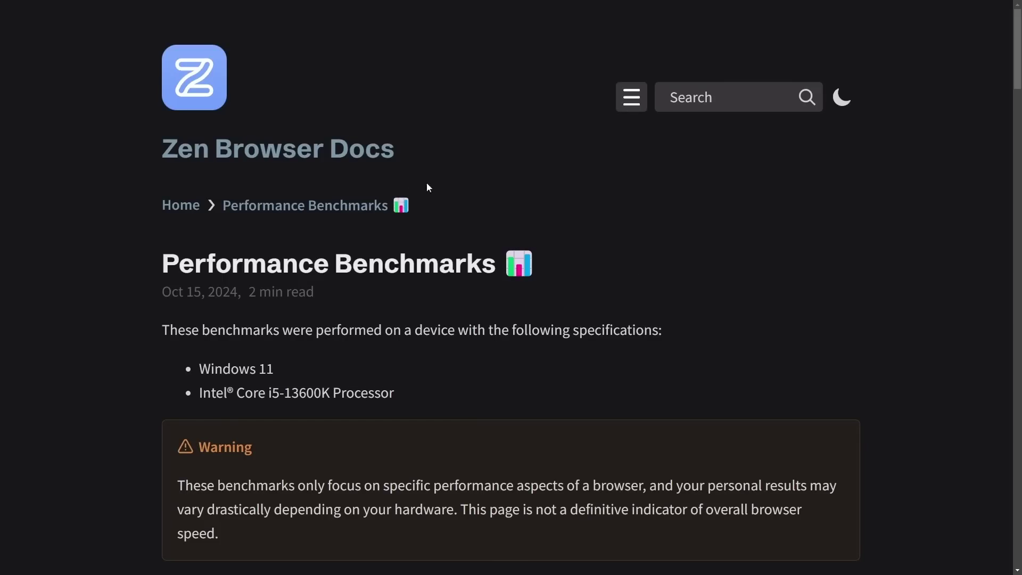
Step: Read the Performance Benchmarks title, date and test specification lines, highlighting them
{"action": "scroll", "coordinate": [513, 167], "scroll_direction": "down", "scroll_amount": 2}
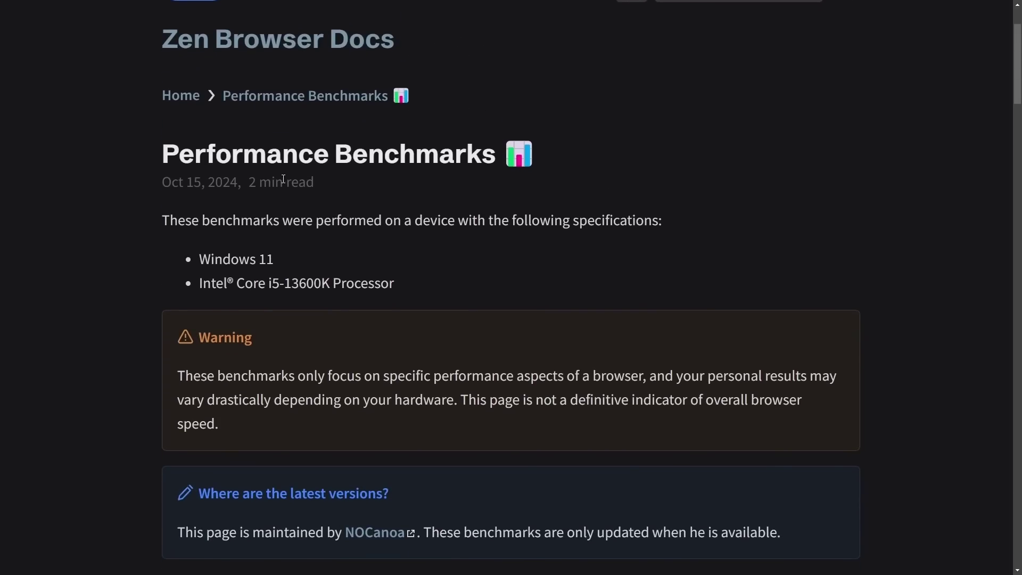
{"action": "scroll", "coordinate": [283, 179], "scroll_direction": "down", "scroll_amount": 1}
{"action": "left_click_drag", "start_coordinate": [160, 106], "coordinate": [599, 130]}
{"action": "left_click", "coordinate": [259, 140]}
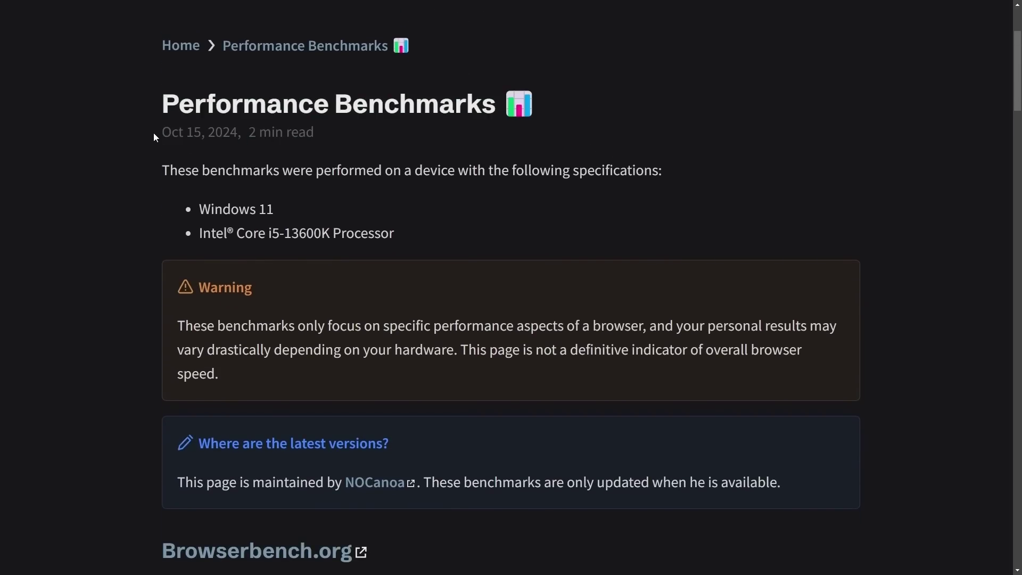
{"action": "scroll", "coordinate": [405, 147], "scroll_direction": "down", "scroll_amount": 1}
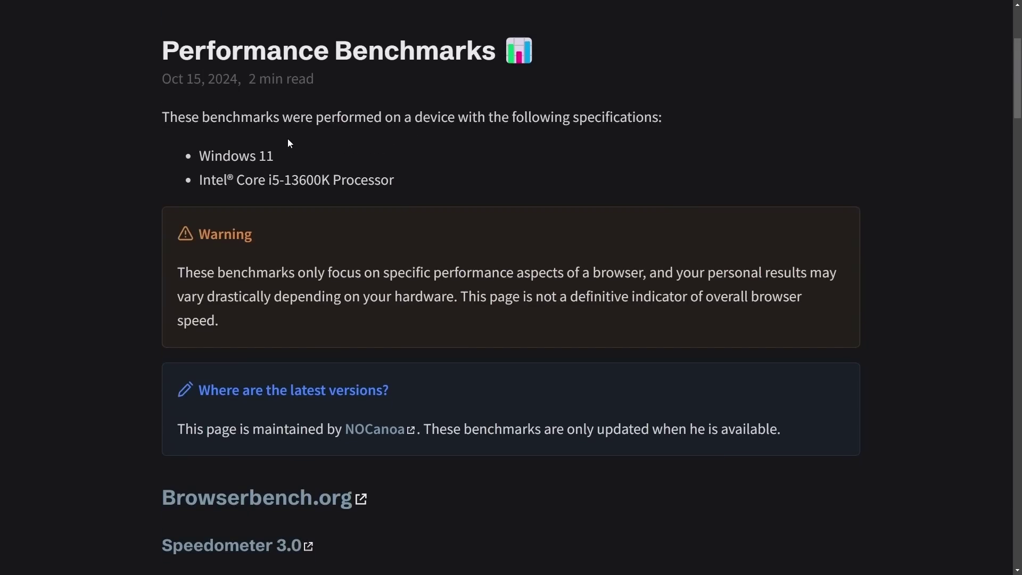
{"action": "scroll", "coordinate": [290, 144], "scroll_direction": "down", "scroll_amount": 1}
{"action": "left_click_drag", "start_coordinate": [201, 103], "coordinate": [426, 129]}
{"action": "left_click", "coordinate": [436, 130]}
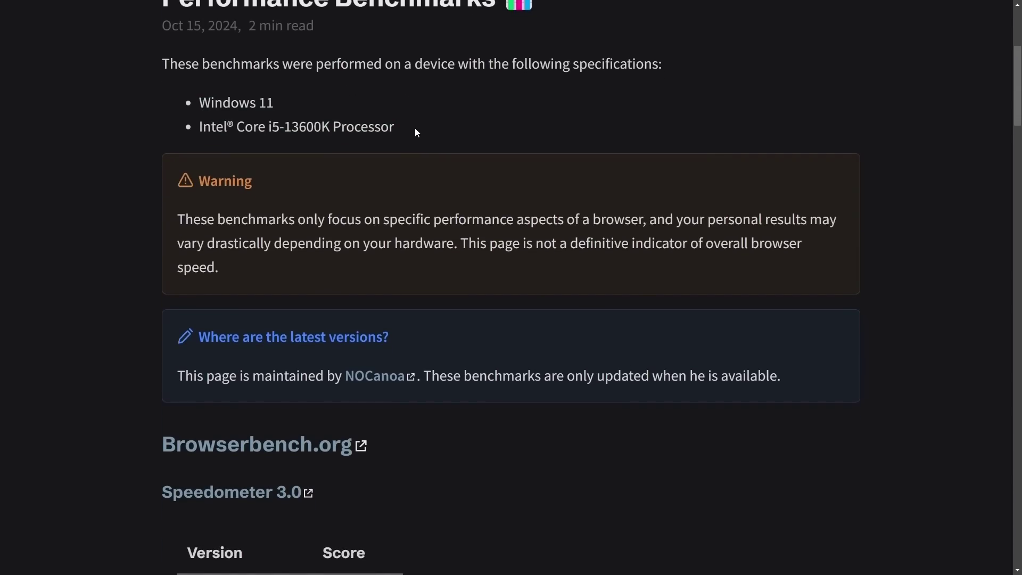
Step: Highlight the Warning paragraph and scroll on to the Speedometer 3.0 and performance-over-time charts
{"action": "scroll", "coordinate": [397, 128], "scroll_direction": "down", "scroll_amount": 2}
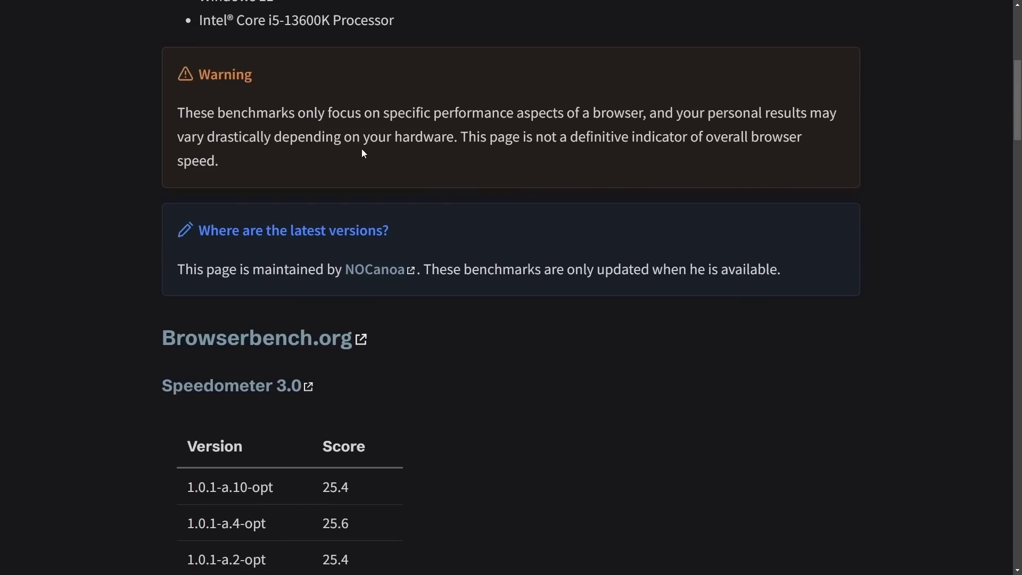
{"action": "triple_click", "coordinate": [263, 170]}
{"action": "left_click", "coordinate": [455, 176]}
{"action": "scroll", "coordinate": [555, 163], "scroll_direction": "down", "scroll_amount": 3}
{"action": "scroll", "coordinate": [539, 169], "scroll_direction": "down", "scroll_amount": 15}
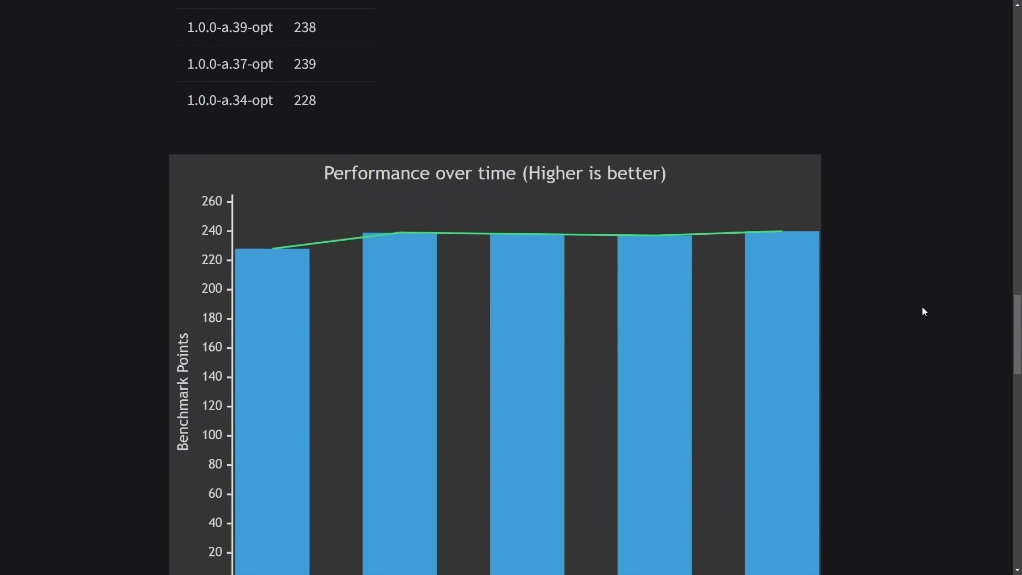
Step: Scroll around the bottom of the benchmarks page to the Archived Benchmarks section
{"action": "scroll", "coordinate": [922, 306], "scroll_direction": "down", "scroll_amount": 3}
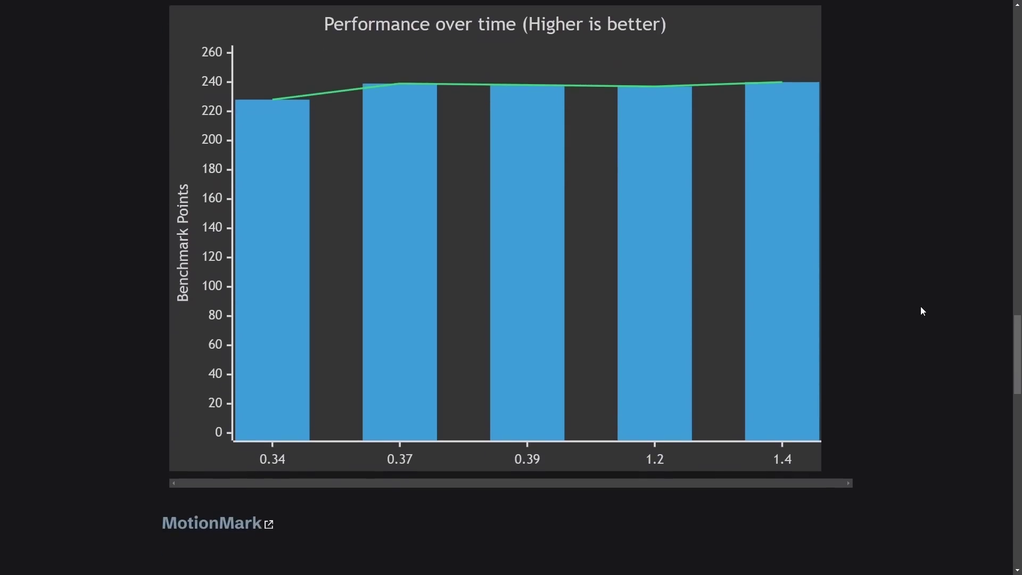
{"action": "scroll", "coordinate": [895, 308], "scroll_direction": "up", "scroll_amount": 1}
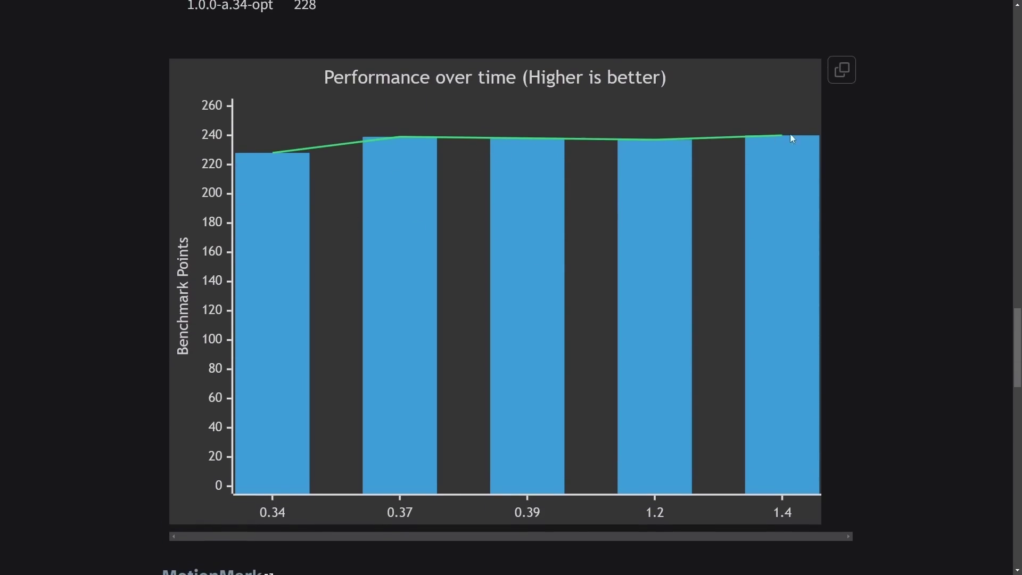
{"action": "scroll", "coordinate": [180, 303], "scroll_direction": "up", "scroll_amount": 2}
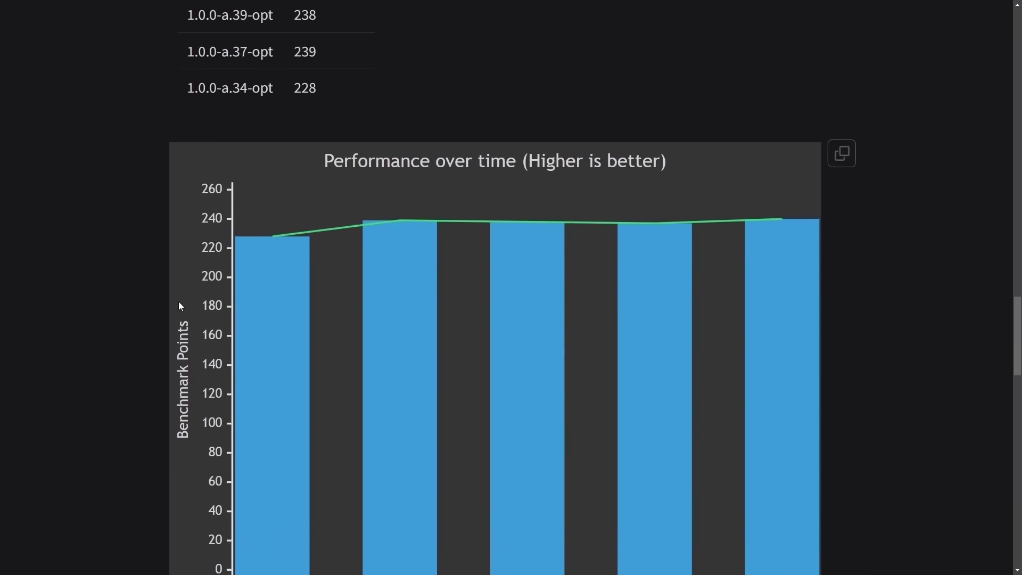
{"action": "scroll", "coordinate": [171, 298], "scroll_direction": "up", "scroll_amount": 7}
{"action": "scroll", "coordinate": [320, 265], "scroll_direction": "down", "scroll_amount": 5}
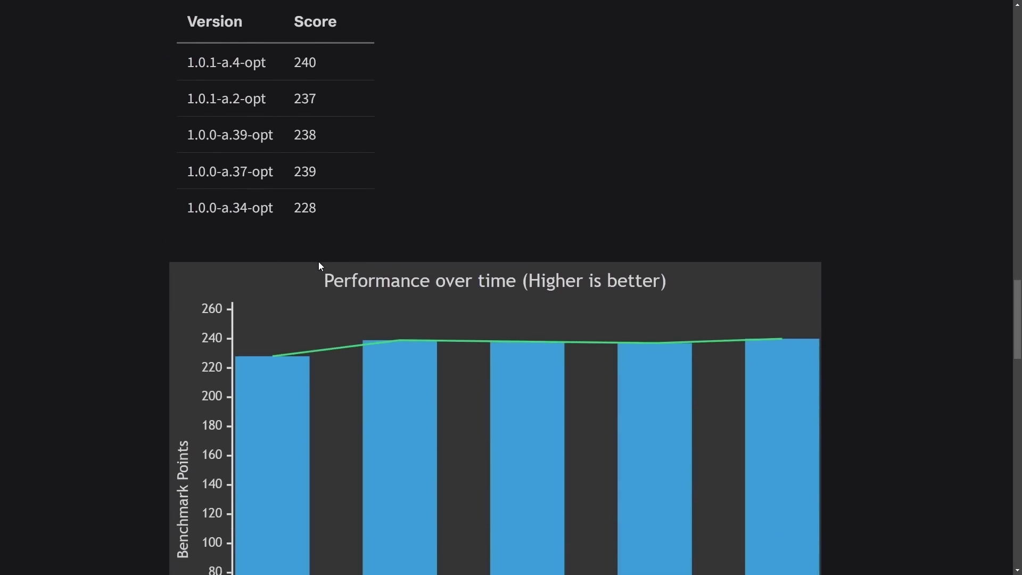
{"action": "scroll", "coordinate": [320, 267], "scroll_direction": "down", "scroll_amount": 15}
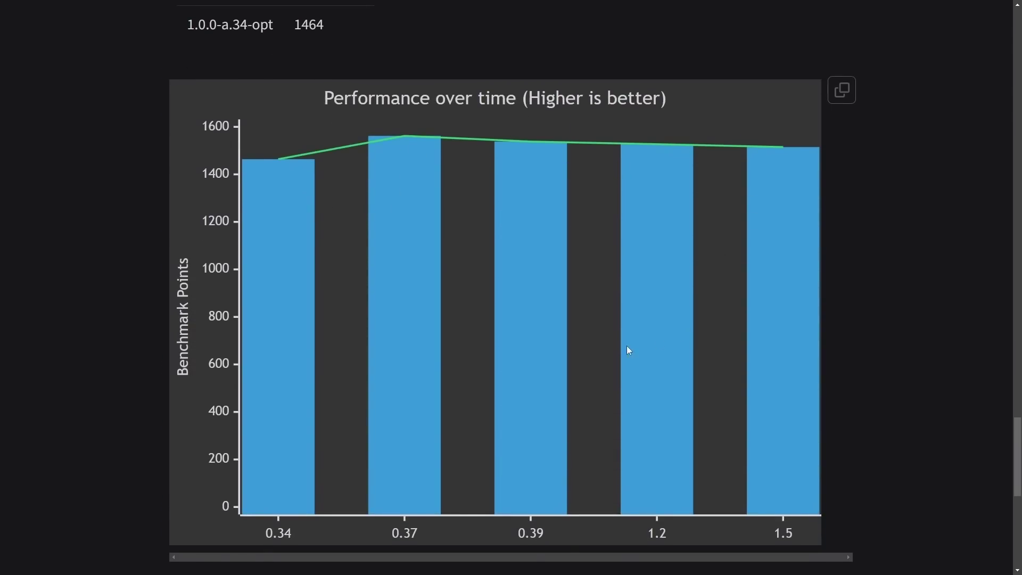
{"action": "scroll", "coordinate": [373, 266], "scroll_direction": "down", "scroll_amount": 9}
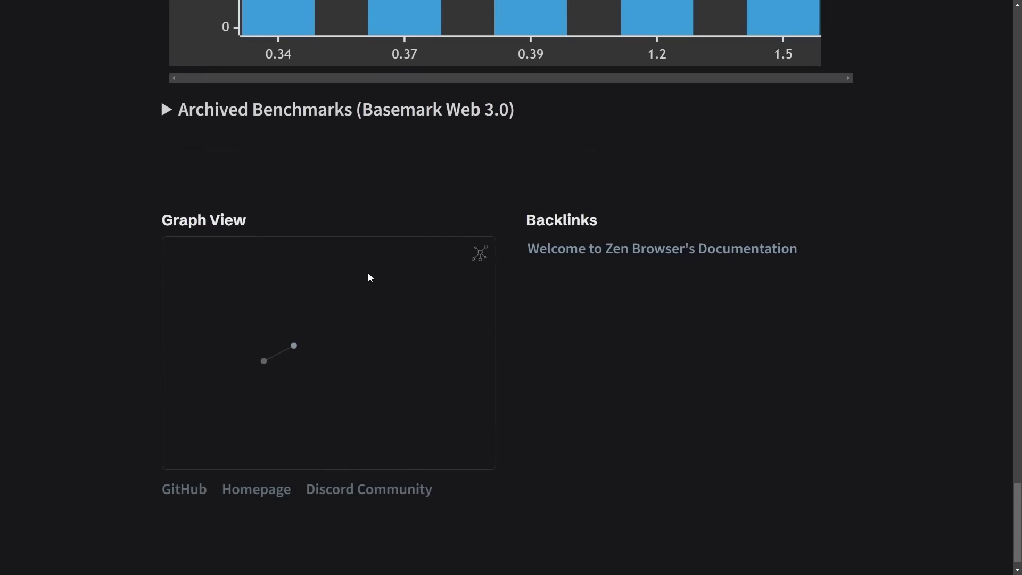
{"action": "scroll", "coordinate": [368, 272], "scroll_direction": "up", "scroll_amount": 10}
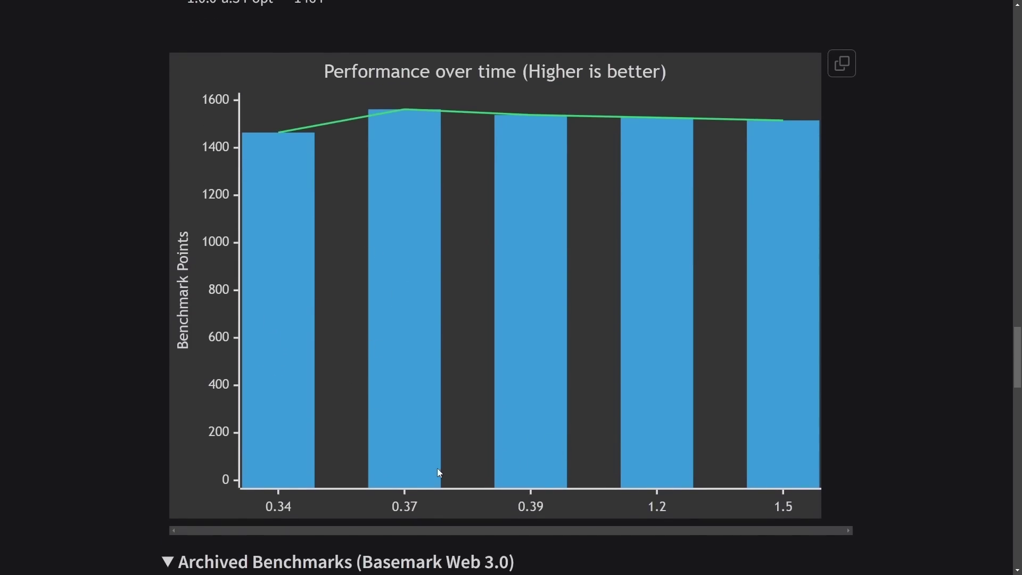
Step: Scroll through the Basemark Web 3.0 results table and chart, then return to the page top
{"action": "scroll", "coordinate": [435, 436], "scroll_direction": "down", "scroll_amount": 10}
{"action": "scroll", "coordinate": [425, 426], "scroll_direction": "up", "scroll_amount": 10}
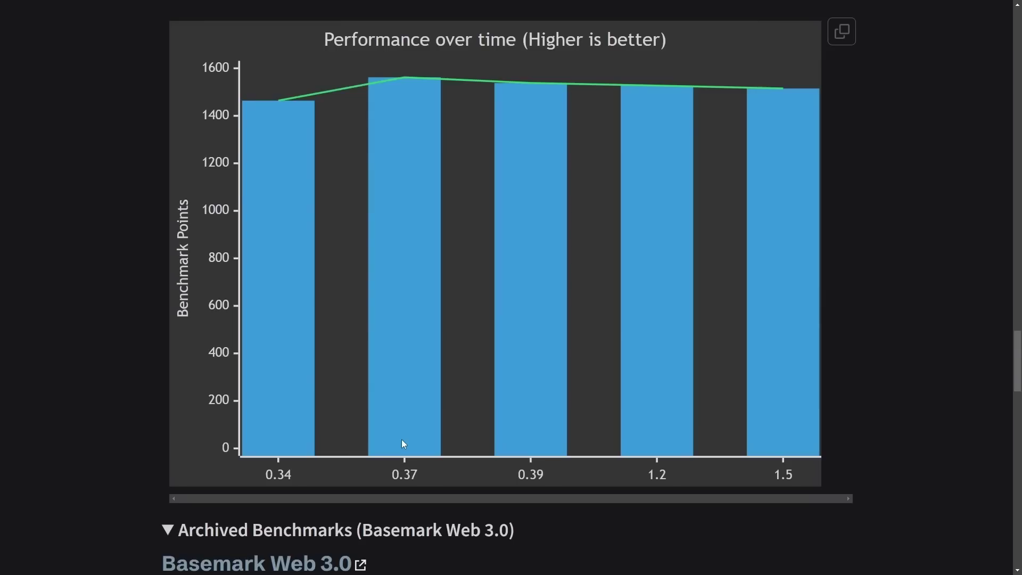
{"action": "scroll", "coordinate": [402, 444], "scroll_direction": "down", "scroll_amount": 5}
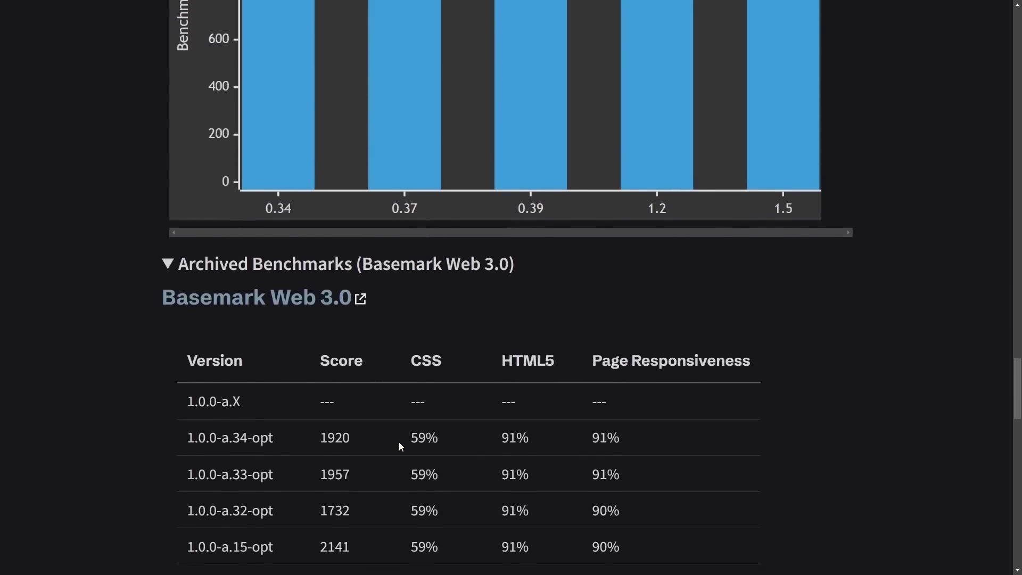
{"action": "scroll", "coordinate": [401, 446], "scroll_direction": "down", "scroll_amount": 1}
{"action": "scroll", "coordinate": [538, 380], "scroll_direction": "down", "scroll_amount": 5}
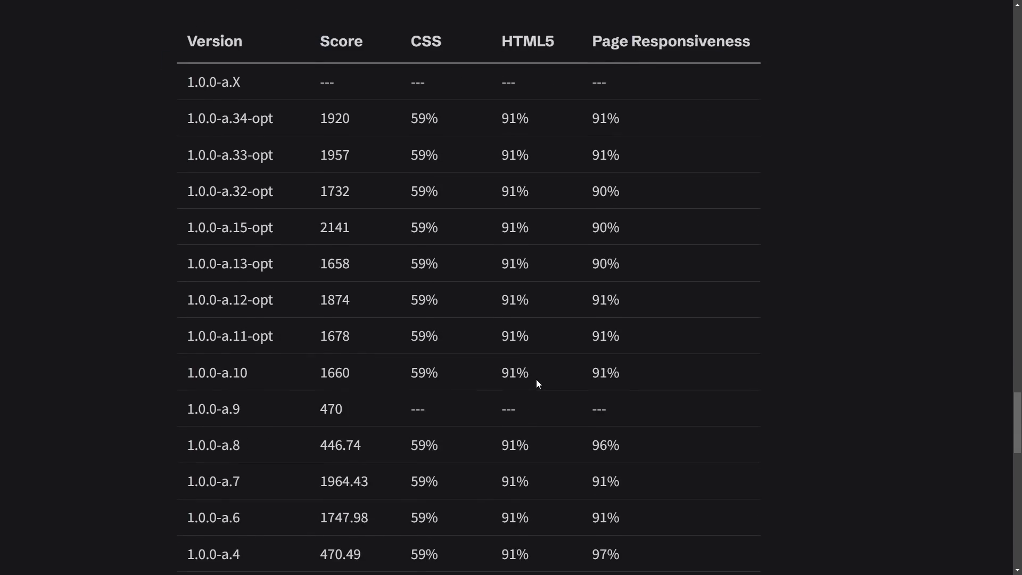
{"action": "scroll", "coordinate": [534, 383], "scroll_direction": "down", "scroll_amount": 5}
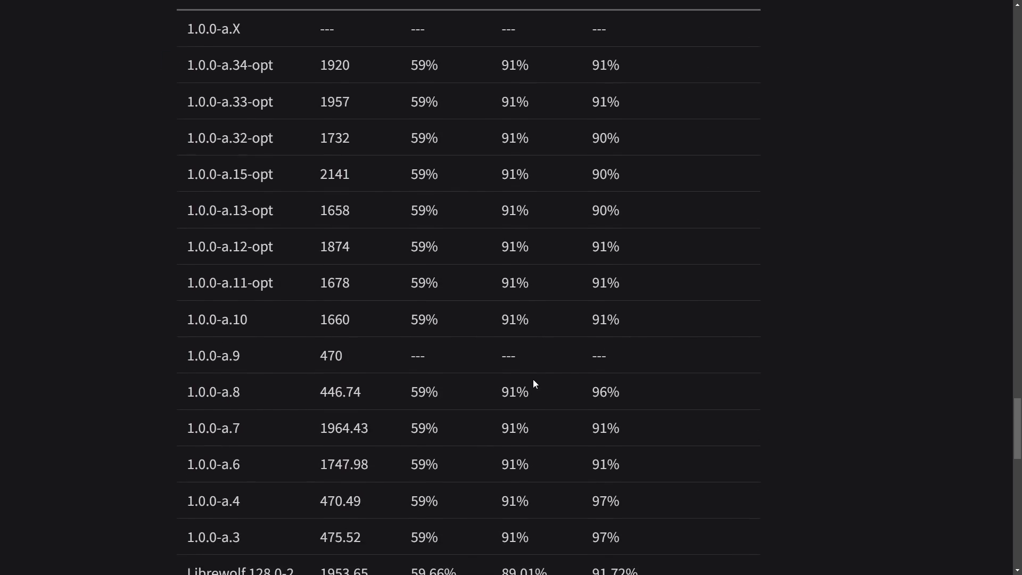
{"action": "scroll", "coordinate": [533, 381], "scroll_direction": "down", "scroll_amount": 15}
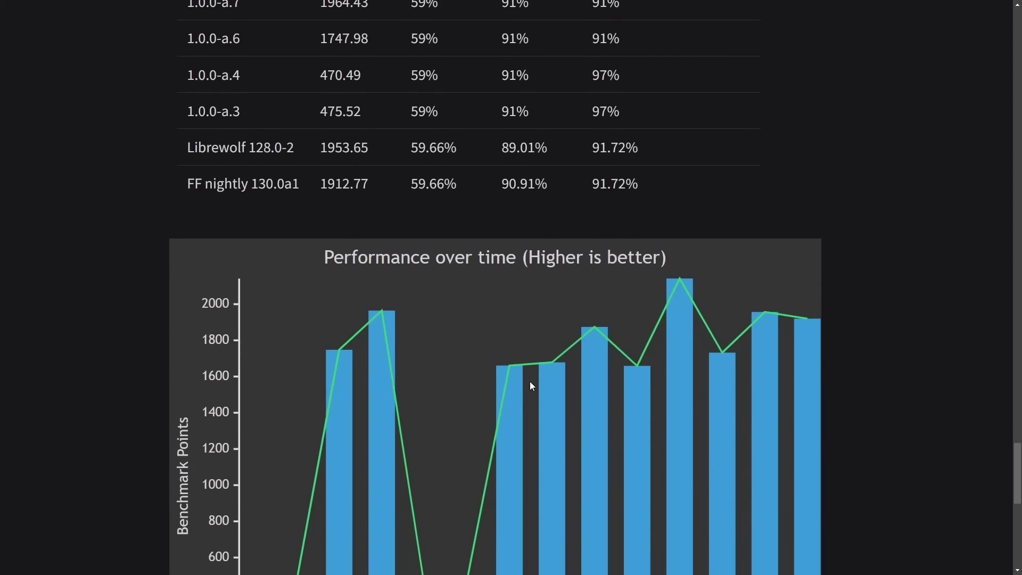
{"action": "key", "text": "Home"}
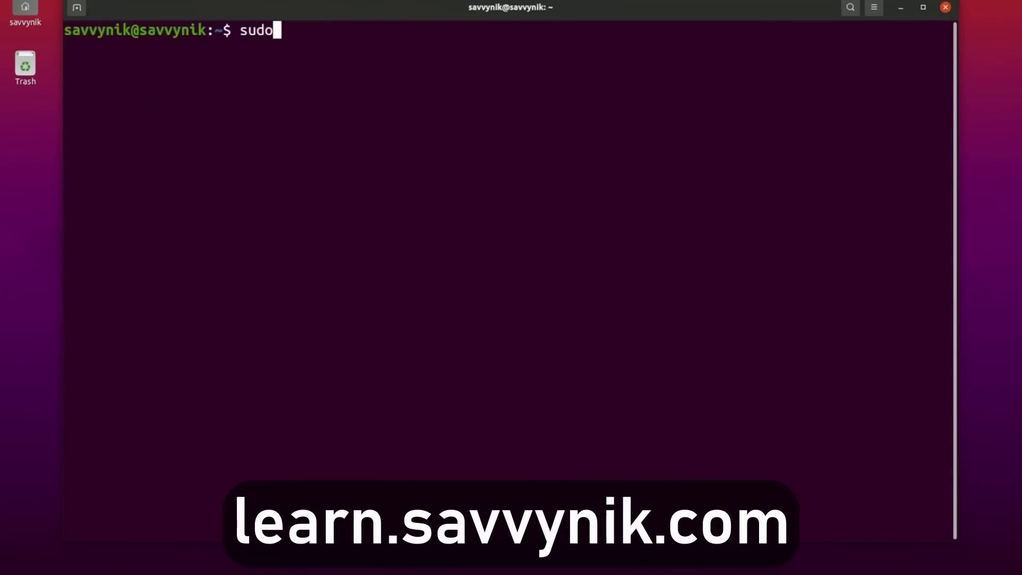
Step: Enter 'sudo apt' at the terminal prompt, then scroll the Linux products page down to the newsletter signup
{"action": "type", "text": "apt"}
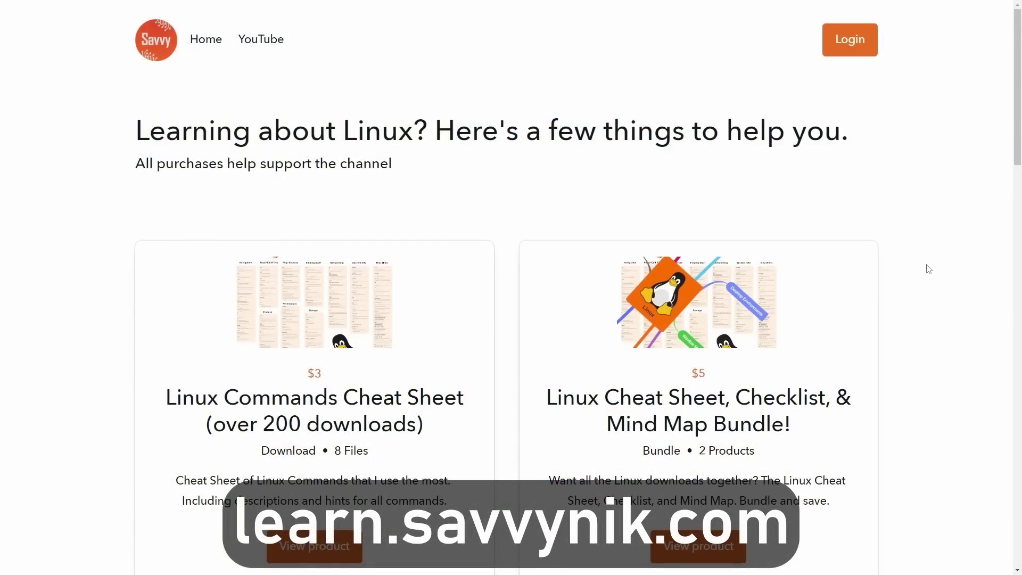
{"action": "scroll", "coordinate": [928, 269], "scroll_direction": "down", "scroll_amount": 1}
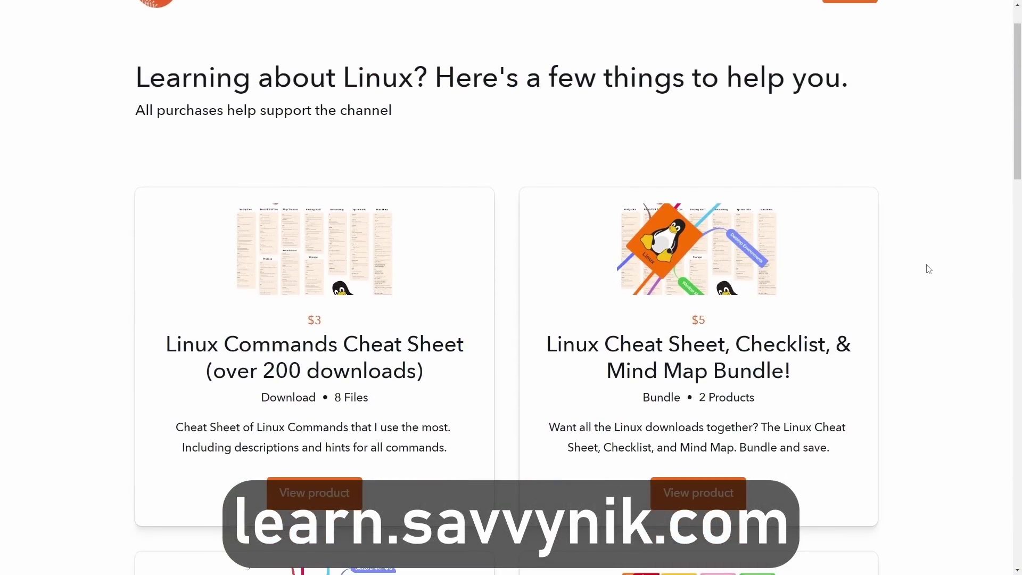
{"action": "scroll", "coordinate": [930, 269], "scroll_direction": "down", "scroll_amount": 4}
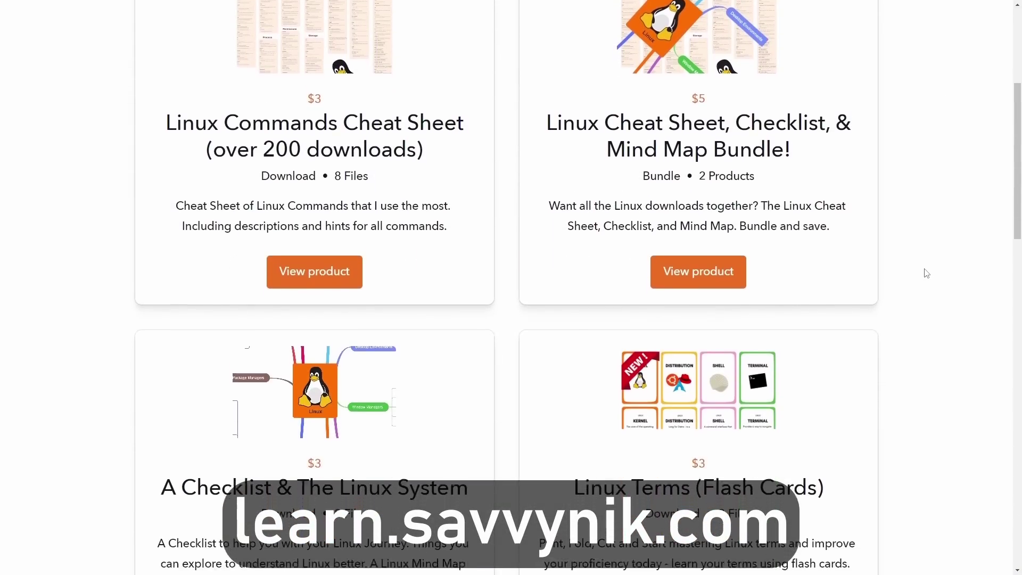
{"action": "scroll", "coordinate": [928, 273], "scroll_direction": "down", "scroll_amount": 5}
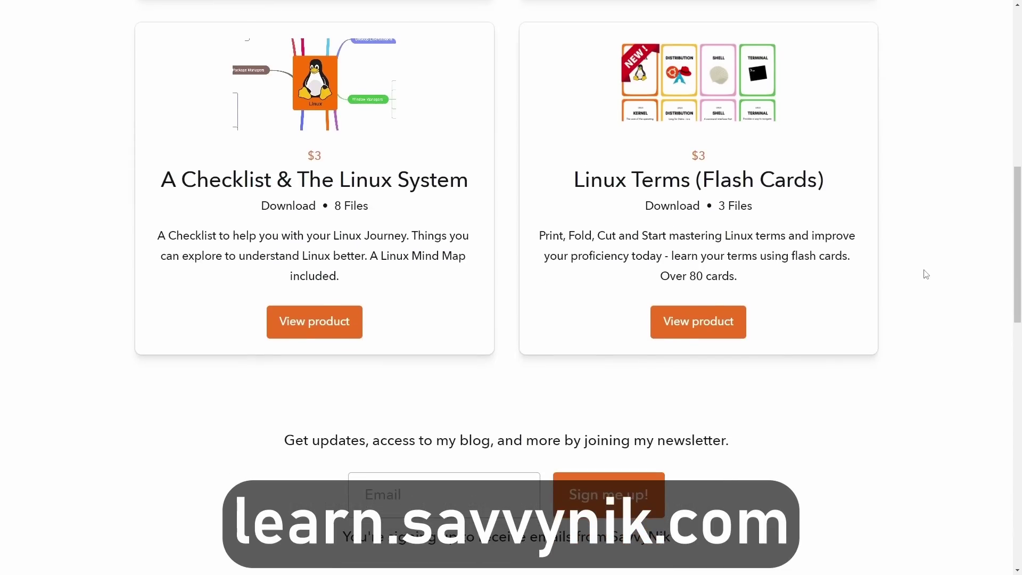
{"action": "scroll", "coordinate": [927, 274], "scroll_direction": "down", "scroll_amount": 6}
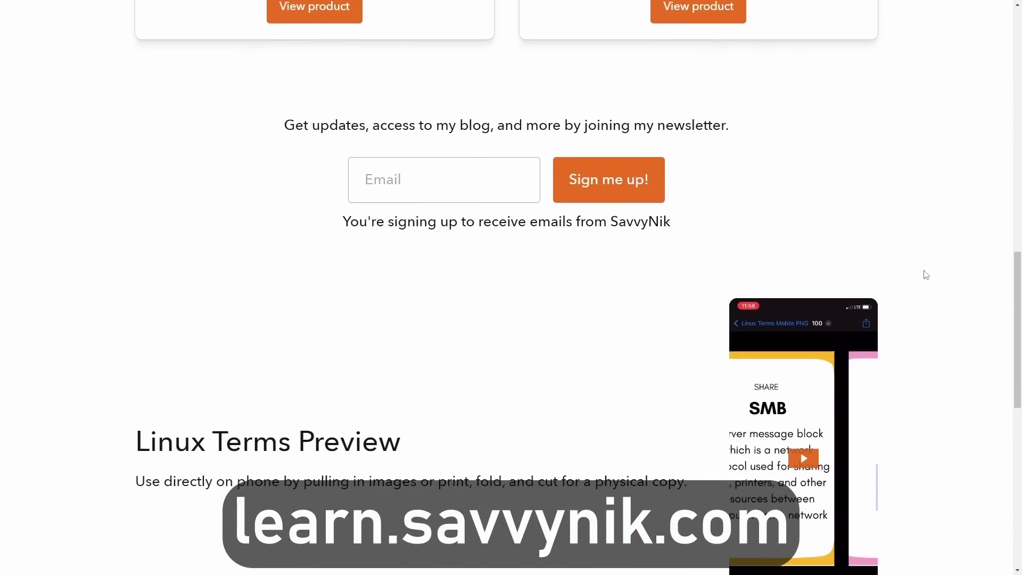